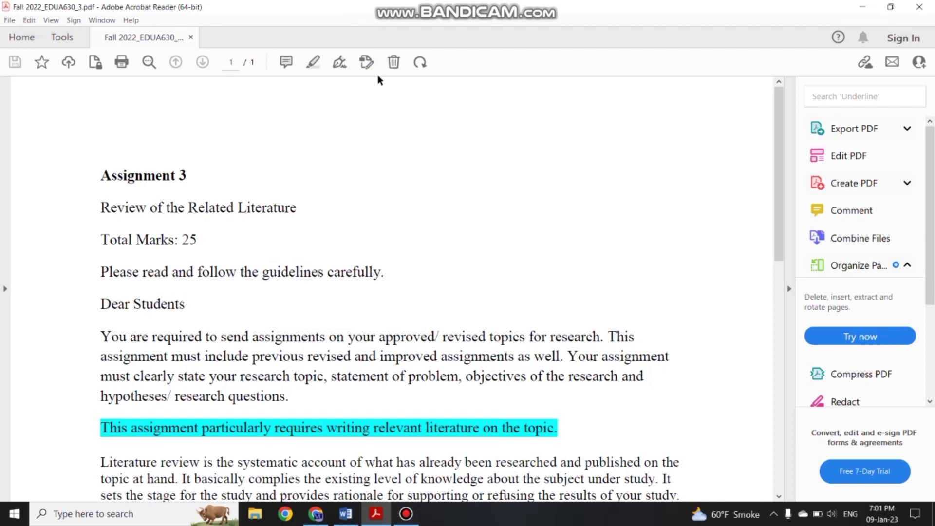
# Step: Read the assignment guidelines in the PDF, and switch to Word to review the draft from the approved topic through the Literature Review heading
pyautogui.scroll(-1, 421, 159)
pyautogui.scroll(-3, 422, 159)
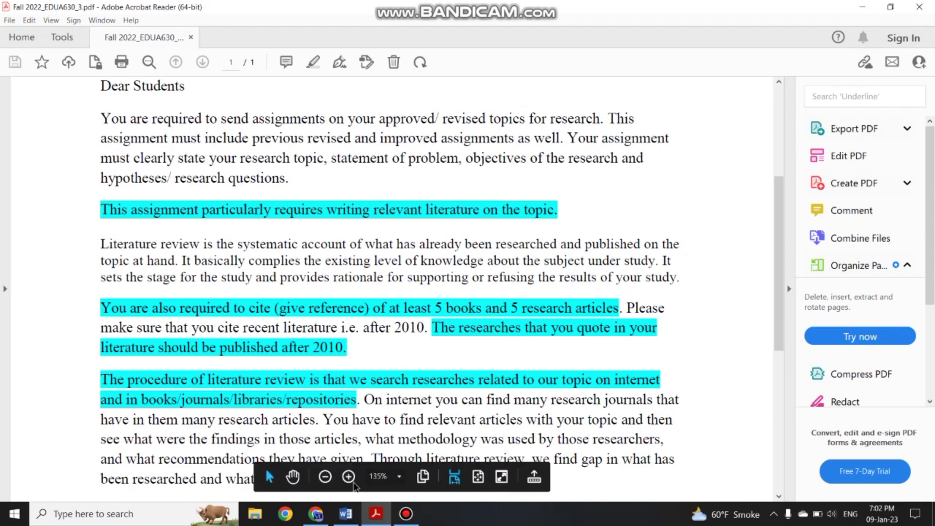
pyautogui.click(347, 514)
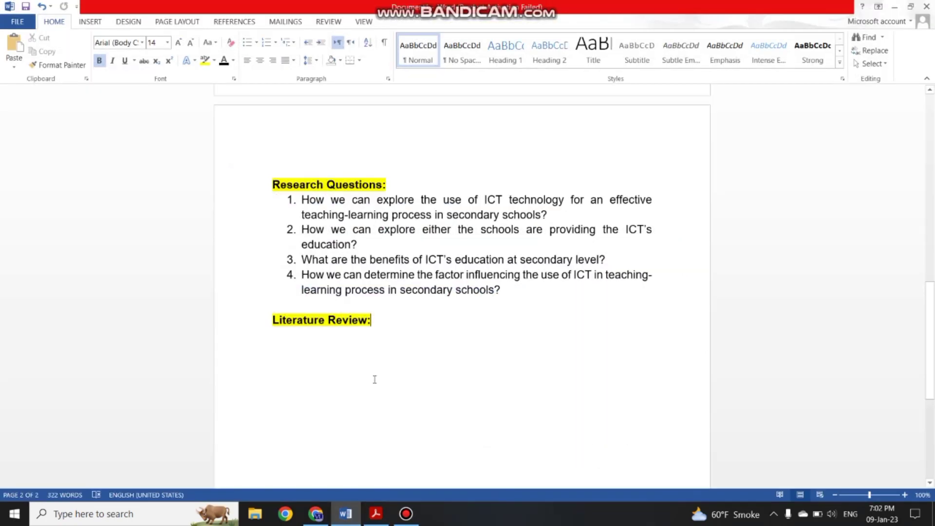
pyautogui.scroll(15, 375, 379)
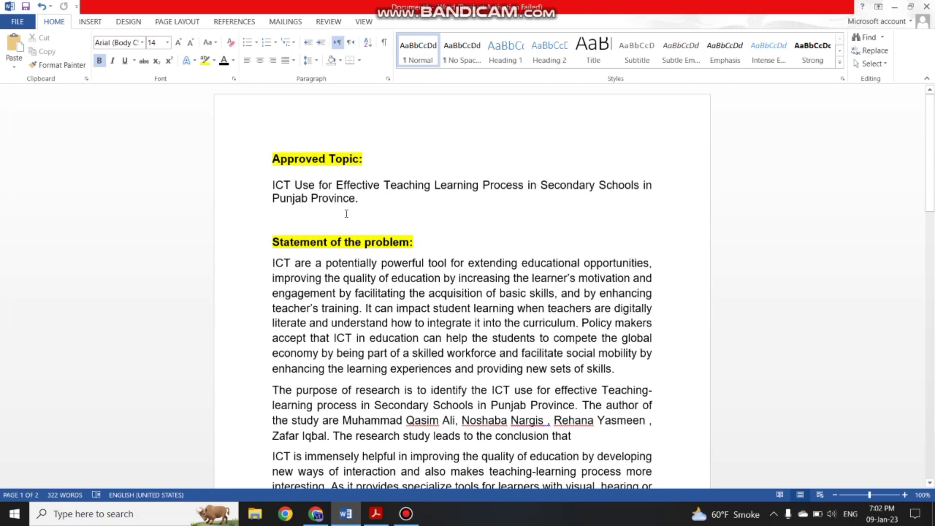
pyautogui.scroll(-3, 346, 240)
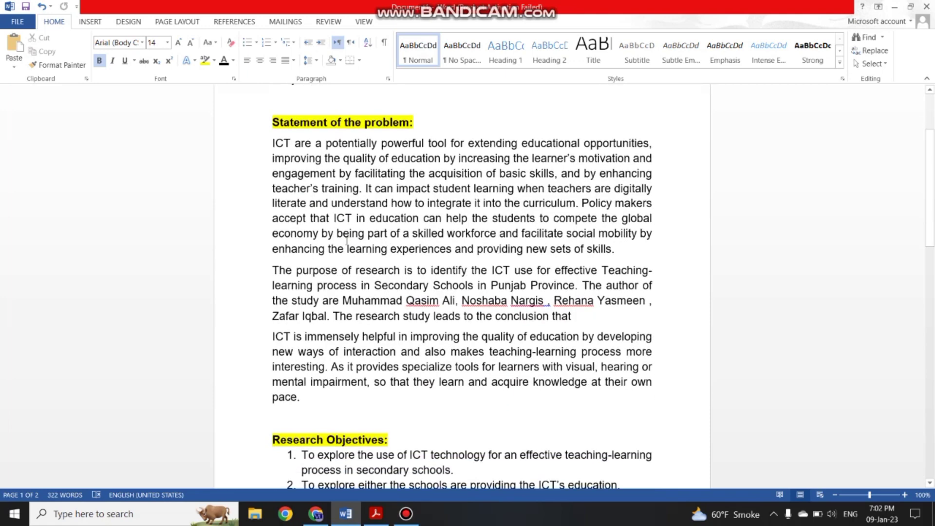
pyautogui.scroll(3, 346, 240)
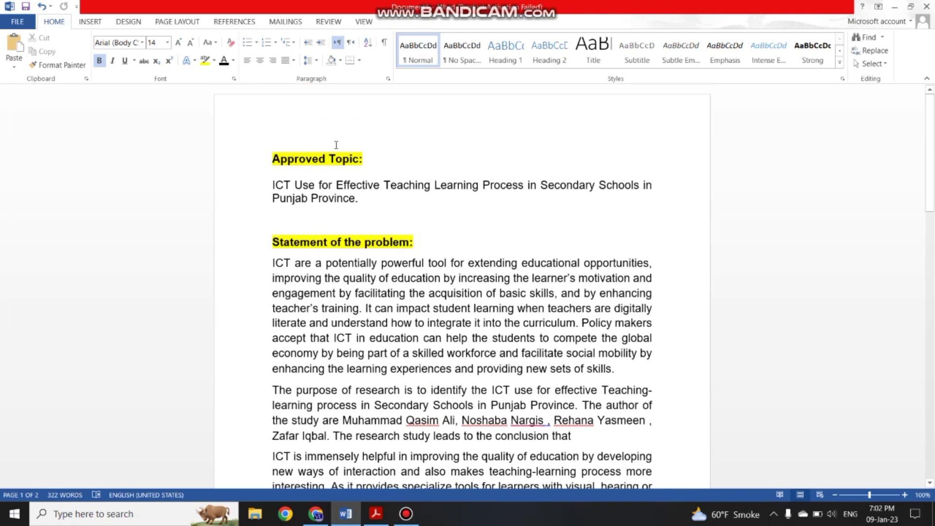
pyautogui.scroll(-5, 367, 256)
pyautogui.scroll(-7, 367, 256)
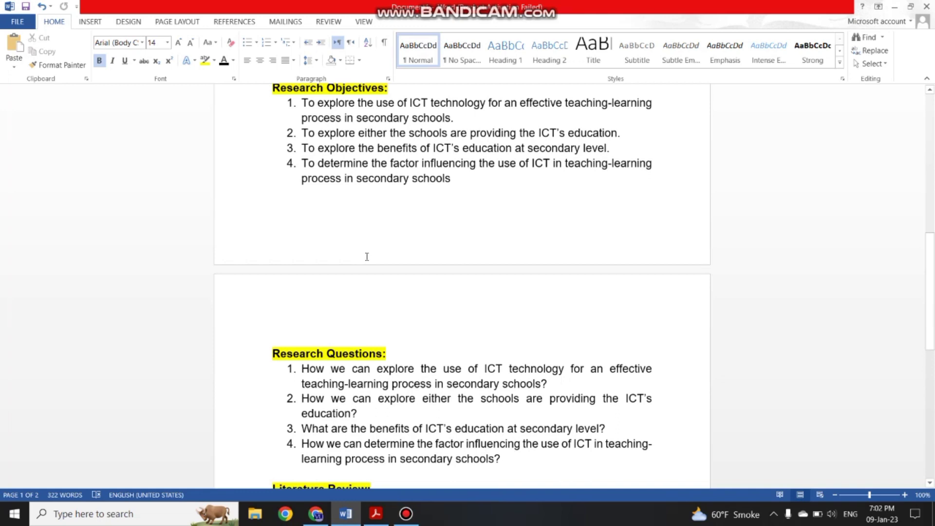
pyautogui.scroll(-3, 368, 257)
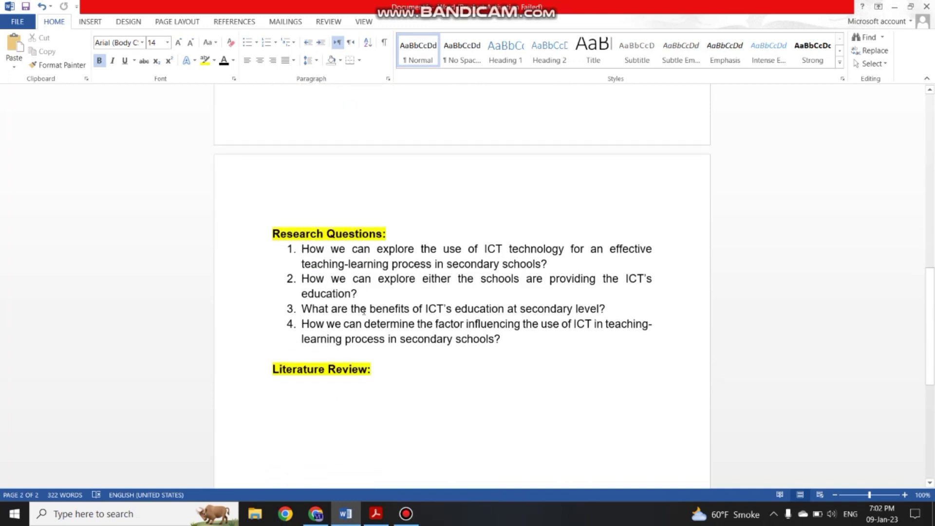
pyautogui.scroll(4, 364, 311)
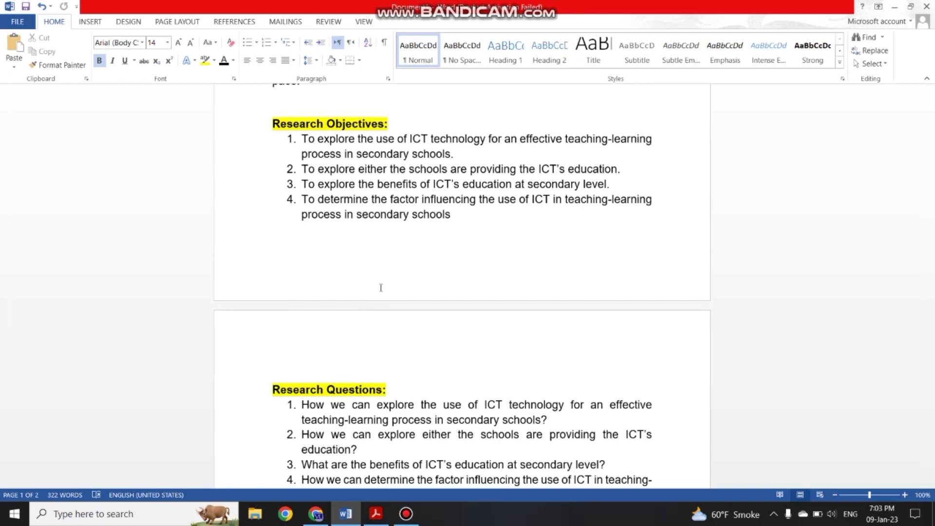
pyautogui.scroll(-8, 382, 287)
pyautogui.scroll(-1, 382, 288)
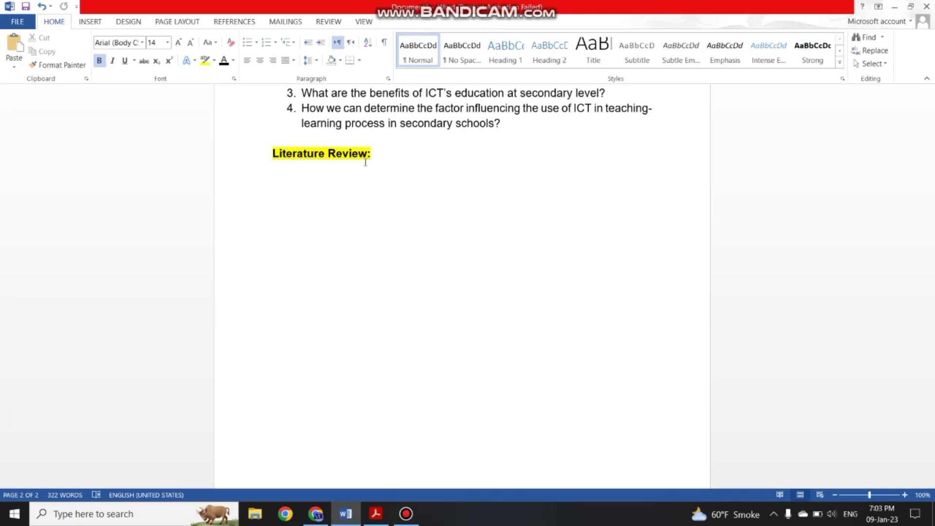
# Step: Switch to Chrome, search Google for "google scholar" and open the Google Scholar site
pyautogui.moveTo(316, 514)
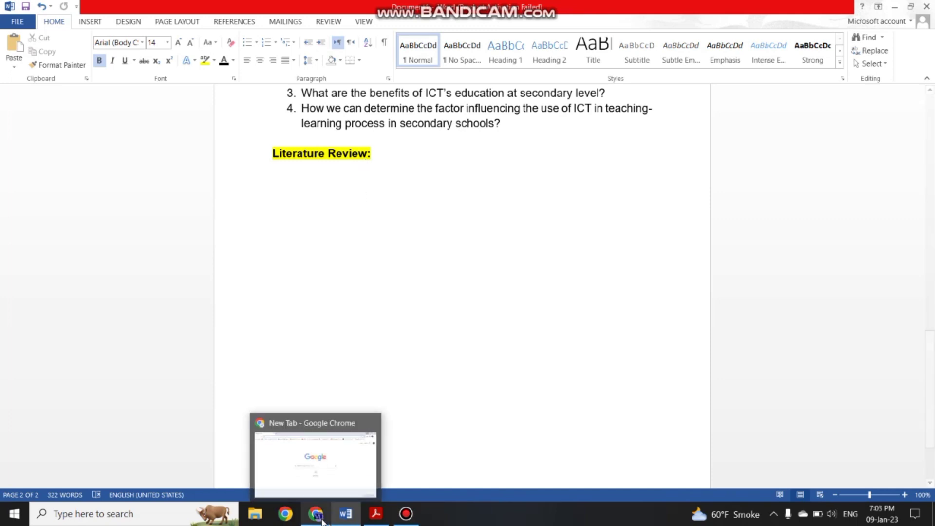
pyautogui.click(317, 487)
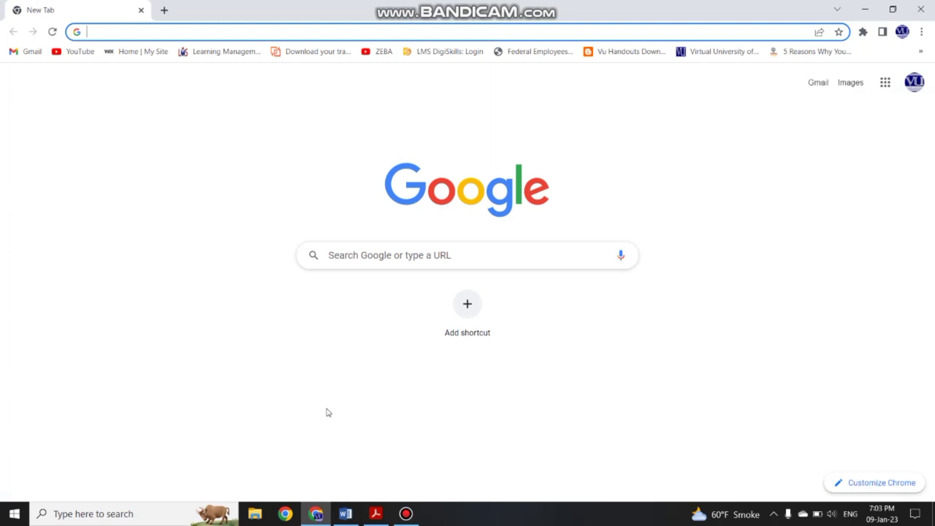
pyautogui.write('google')
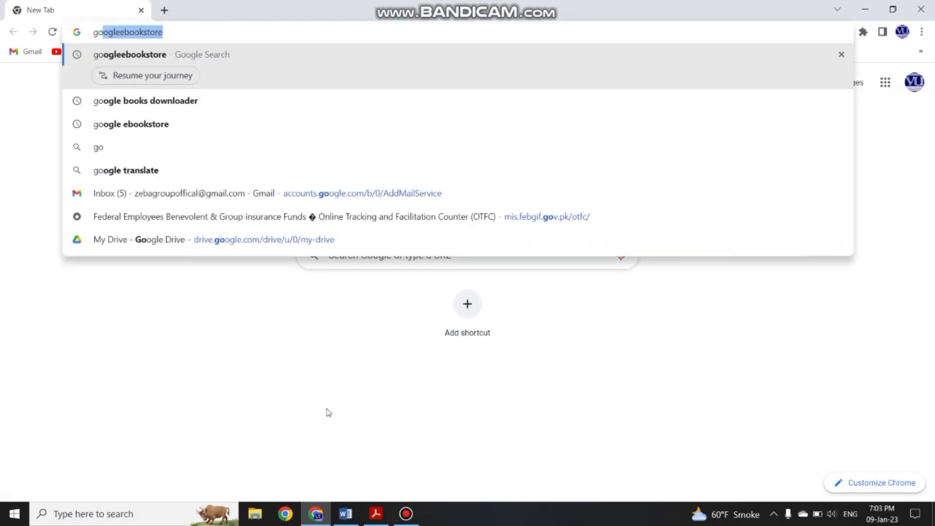
pyautogui.write(' s')
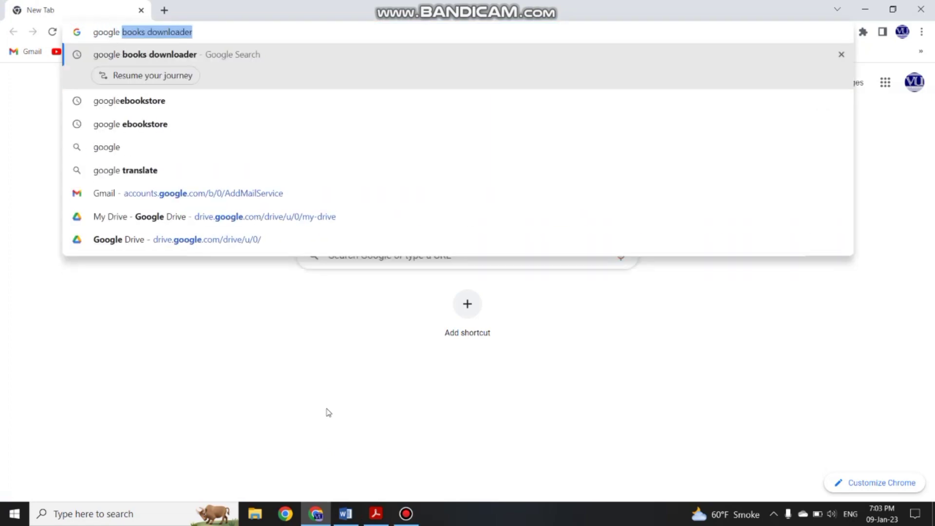
pyautogui.press('Down')
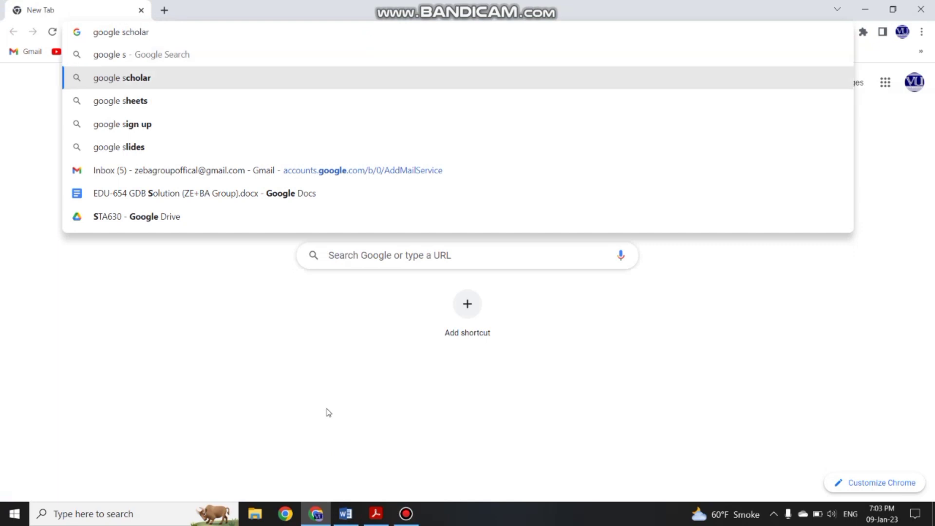
pyautogui.press('Return')
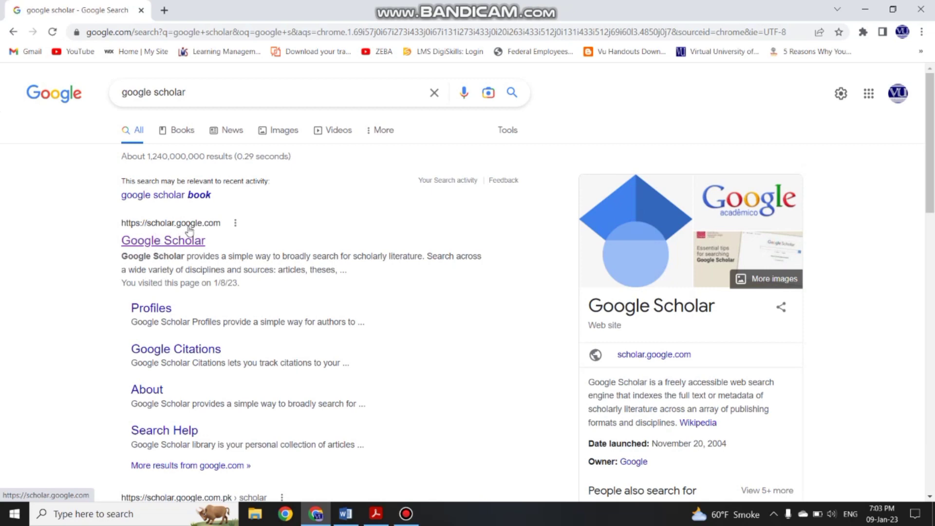
pyautogui.click(178, 244)
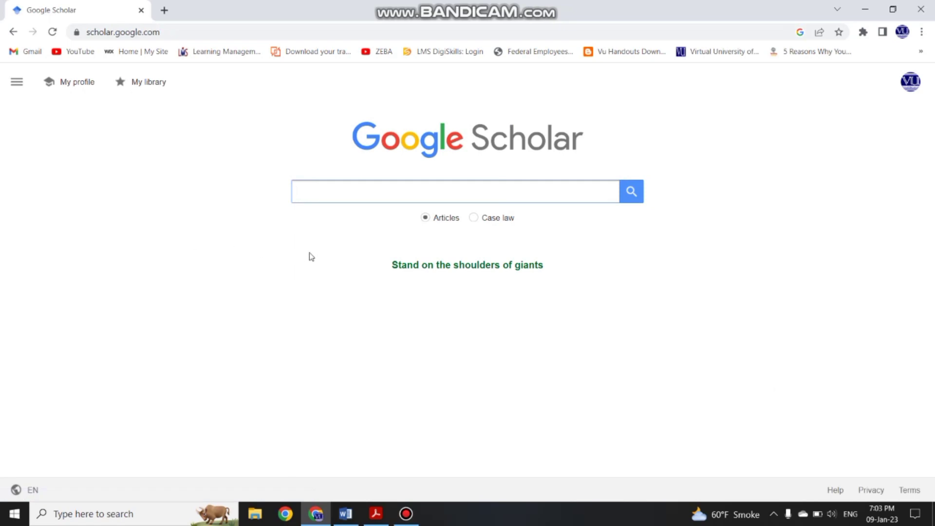
# Step: Switch to Word and copy "ICT Use for Effective Teaching Learning Process" from the text under Approved Topic
pyautogui.moveTo(346, 514)
pyautogui.click(345, 446)
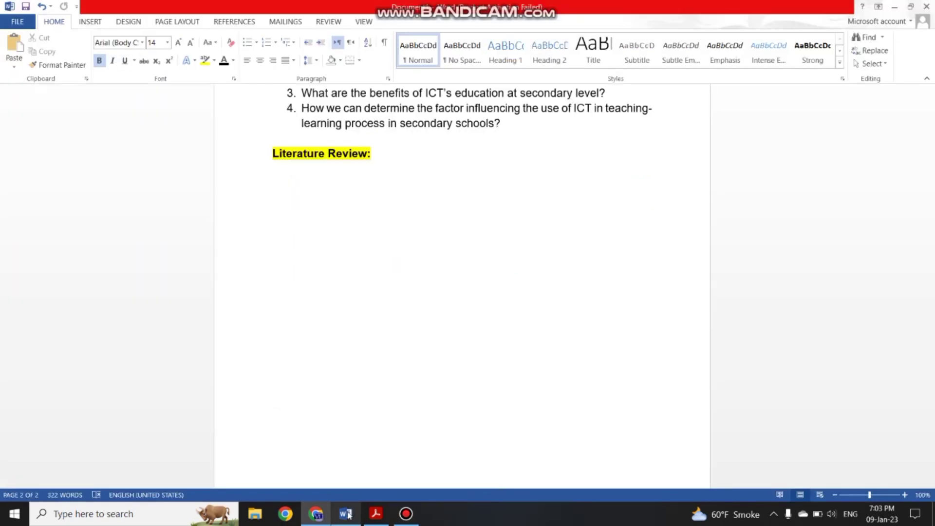
pyautogui.scroll(4, 365, 218)
pyautogui.scroll(10, 364, 218)
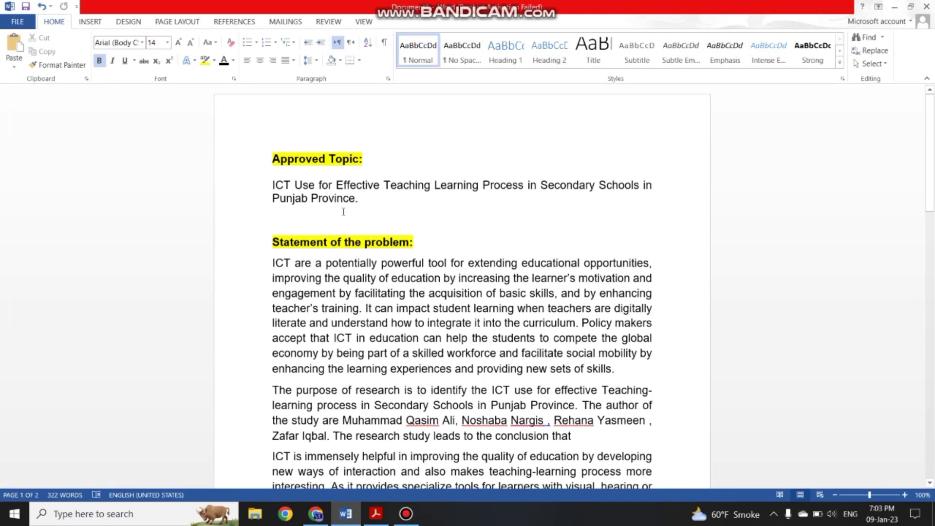
pyautogui.moveTo(274, 186); pyautogui.dragTo(495, 184)
pyautogui.hotkey('ctrl', 'c')
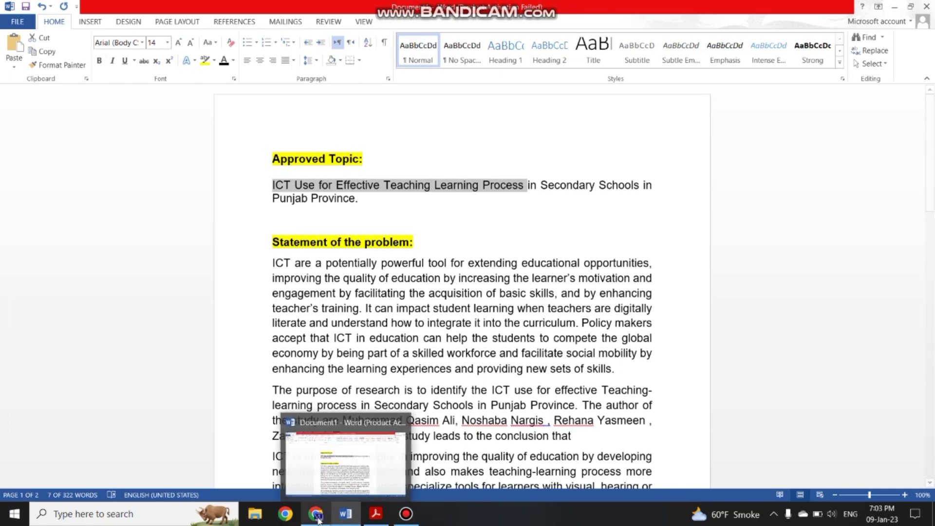
# Step: Switch to Chrome, search Google Scholar articles for "ICT Use for Effective Teaching Learning Process" and show all results
pyautogui.click(315, 433)
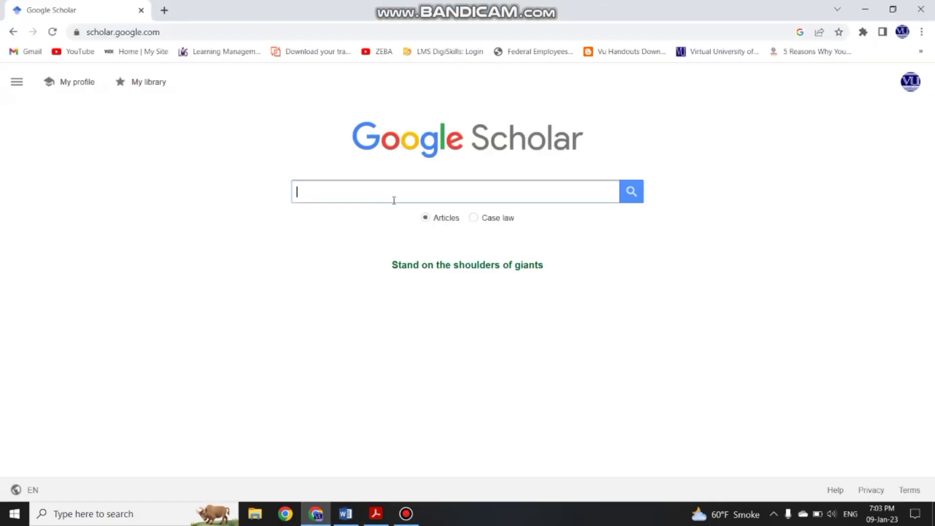
pyautogui.hotkey('ctrl', 'v')
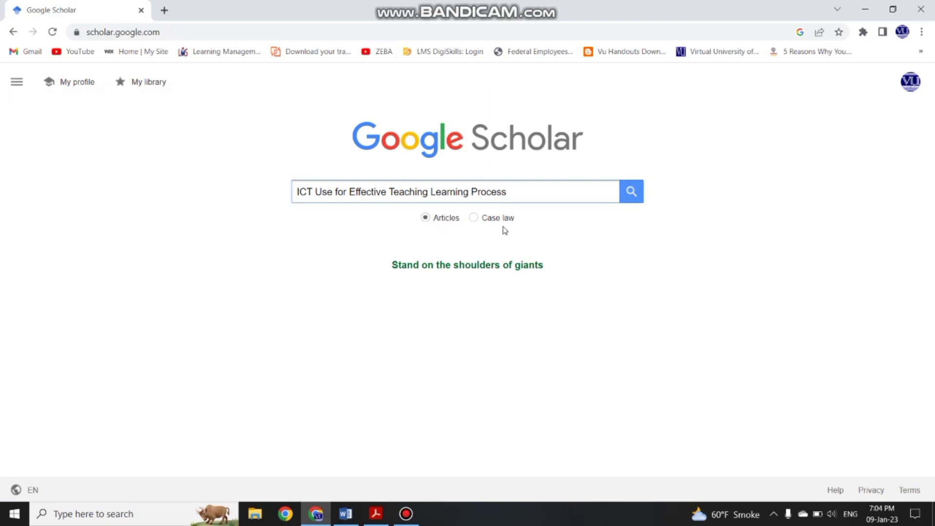
pyautogui.click(425, 219)
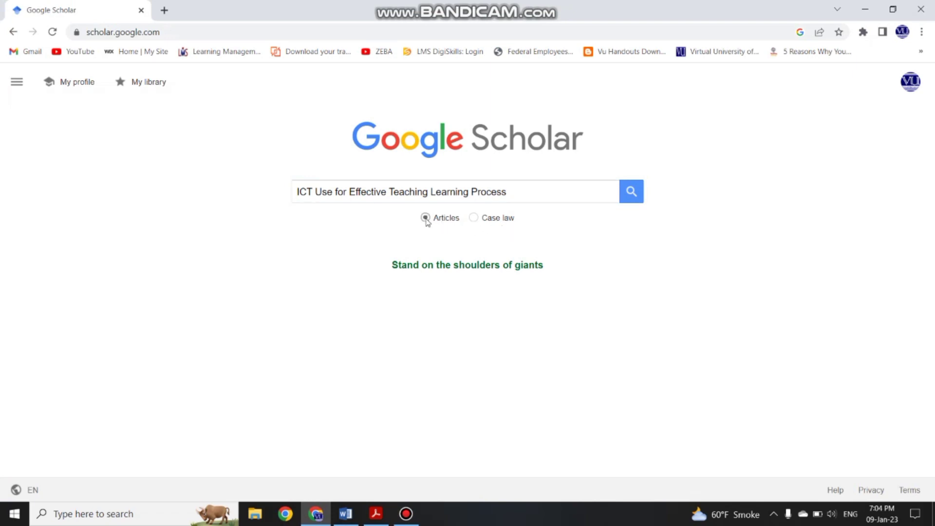
pyautogui.click(633, 189)
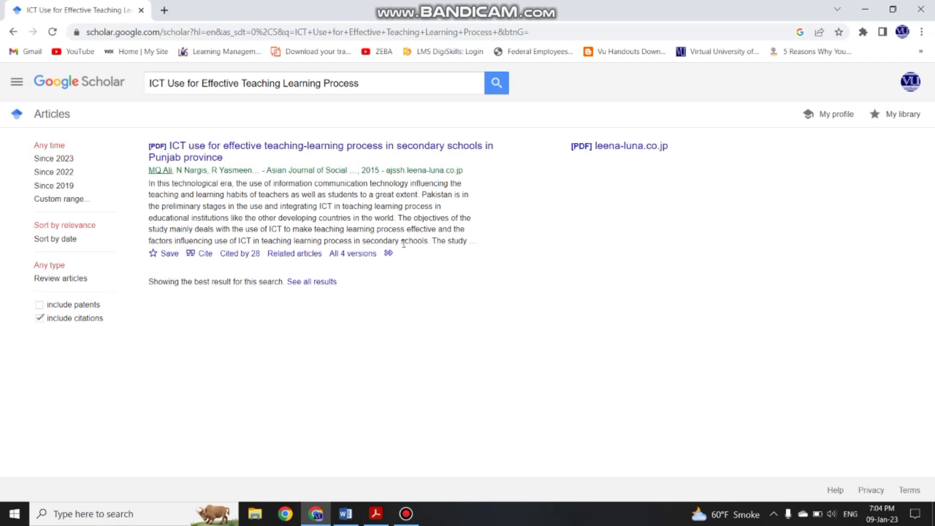
pyautogui.click(323, 282)
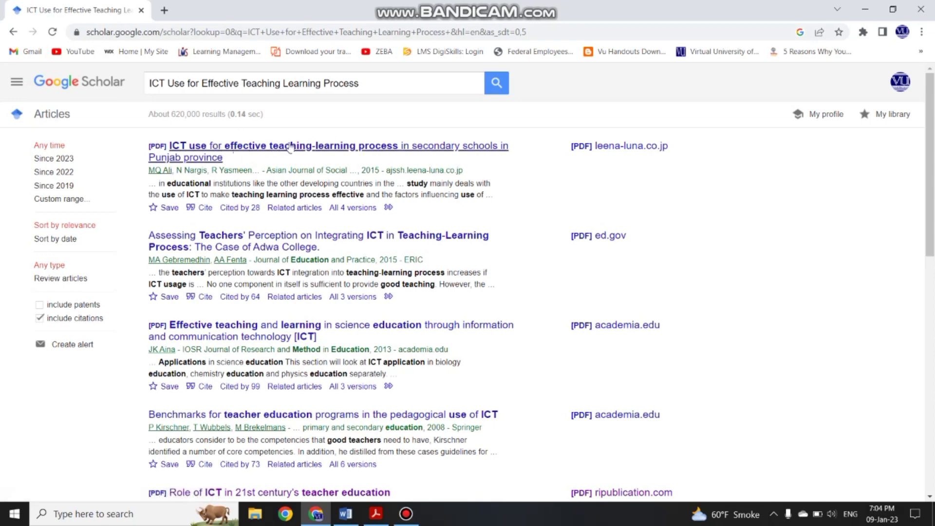
# Step: Open the PDF of the paper on ICT use in secondary schools in Punjab province and start downloading it
pyautogui.click(345, 152)
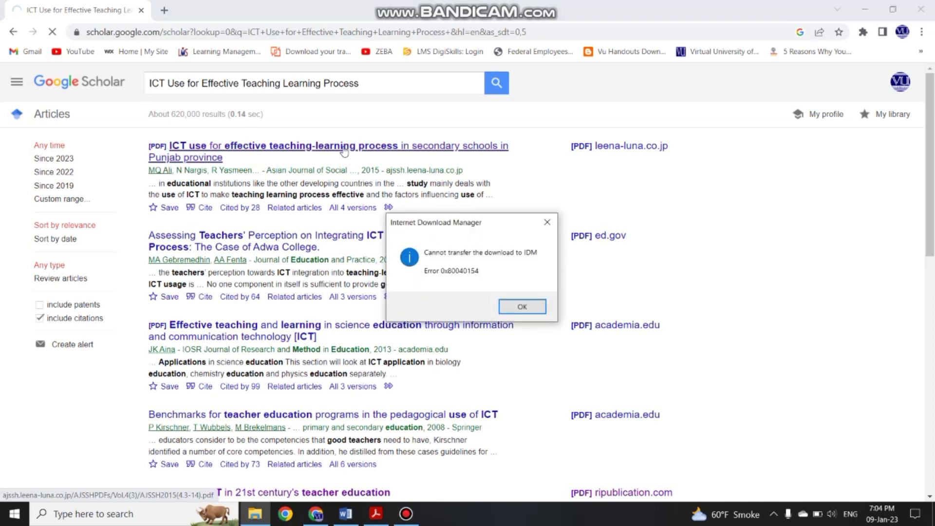
pyautogui.click(520, 306)
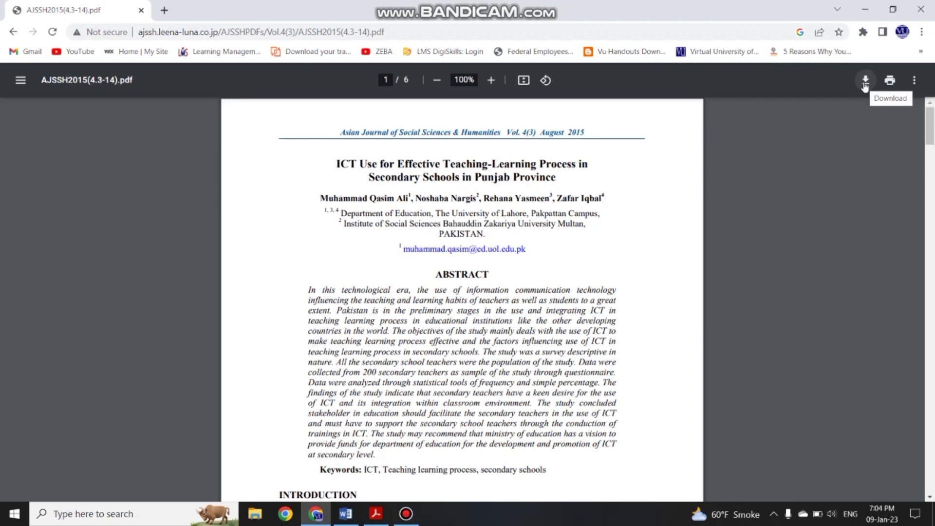
pyautogui.click(865, 84)
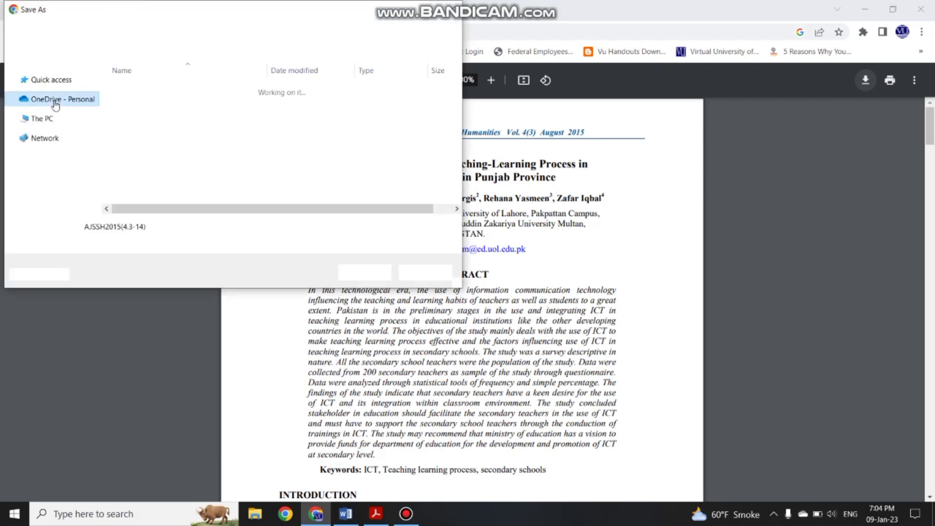
# Step: Create a folder named TOPICS on the Desktop and open it as the save location
pyautogui.click(56, 101)
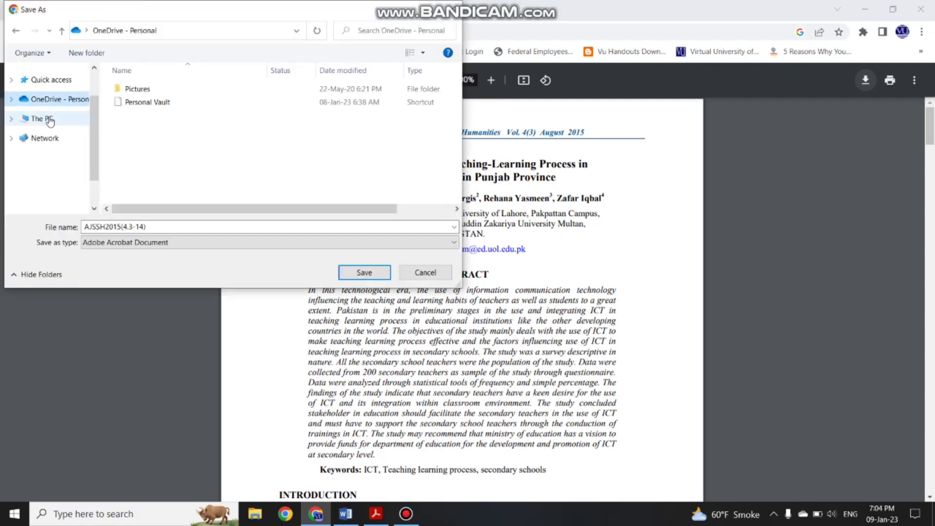
pyautogui.click(44, 119)
pyautogui.click(51, 148)
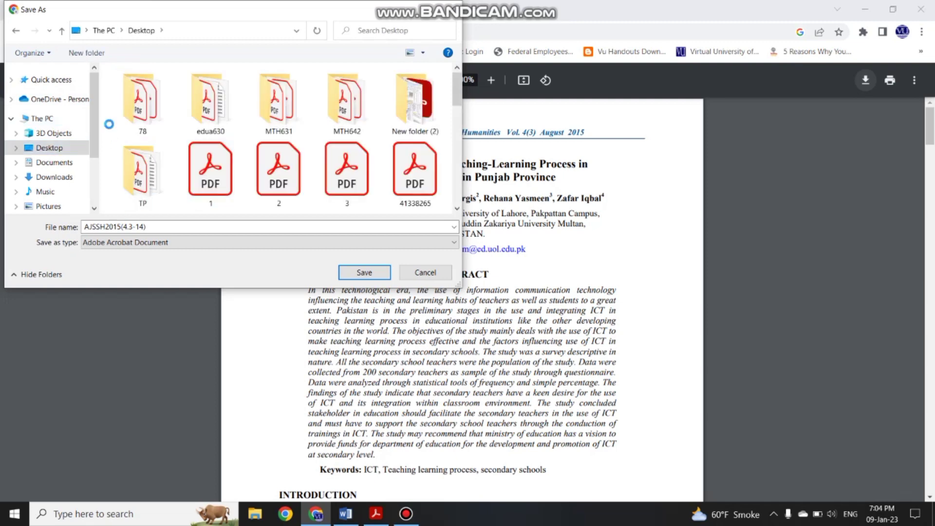
pyautogui.click(96, 56)
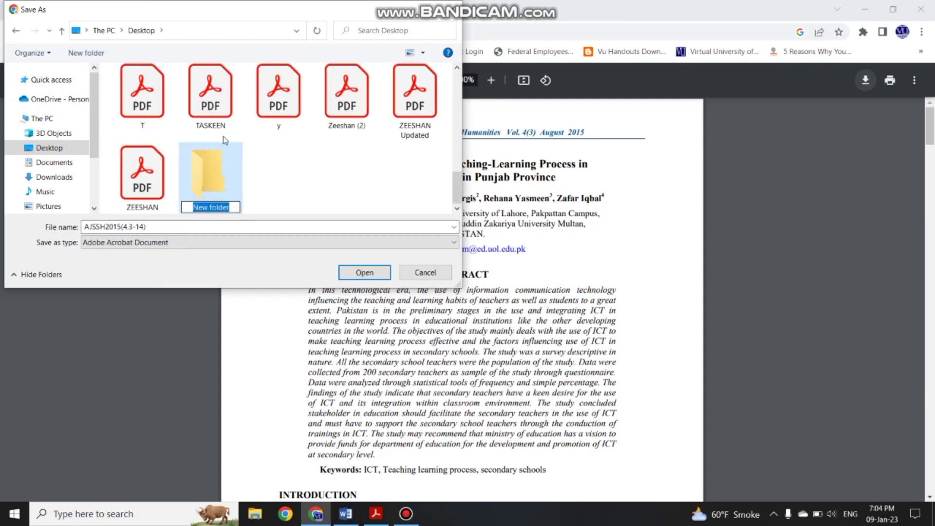
pyautogui.write('TOPICS')
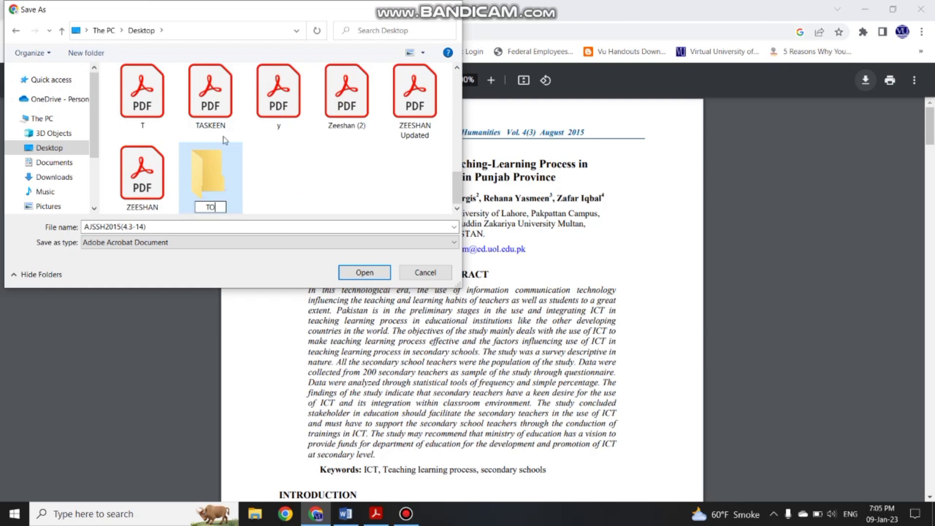
pyautogui.doubleClick(232, 167)
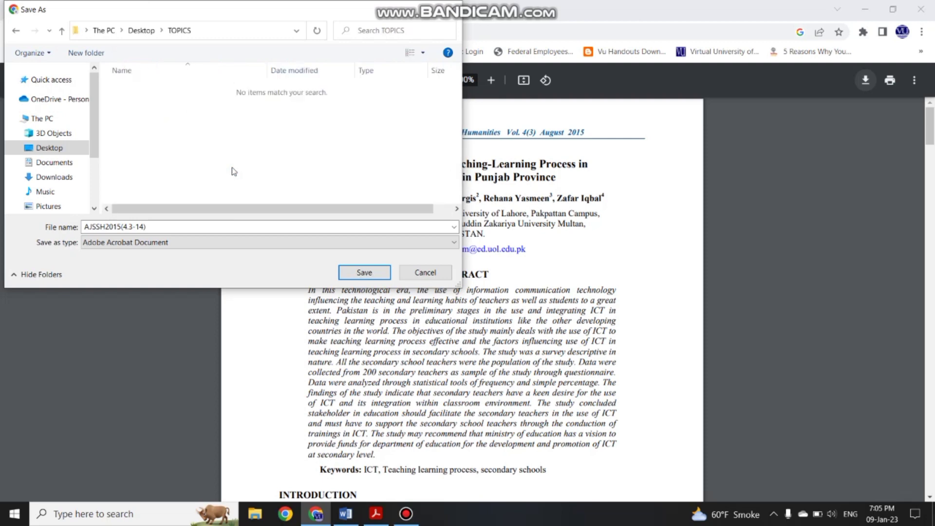
# Step: Save the paper as AJSSH2015(4.3-14) in the TOPICS folder and return to the Google Scholar results
pyautogui.click(358, 273)
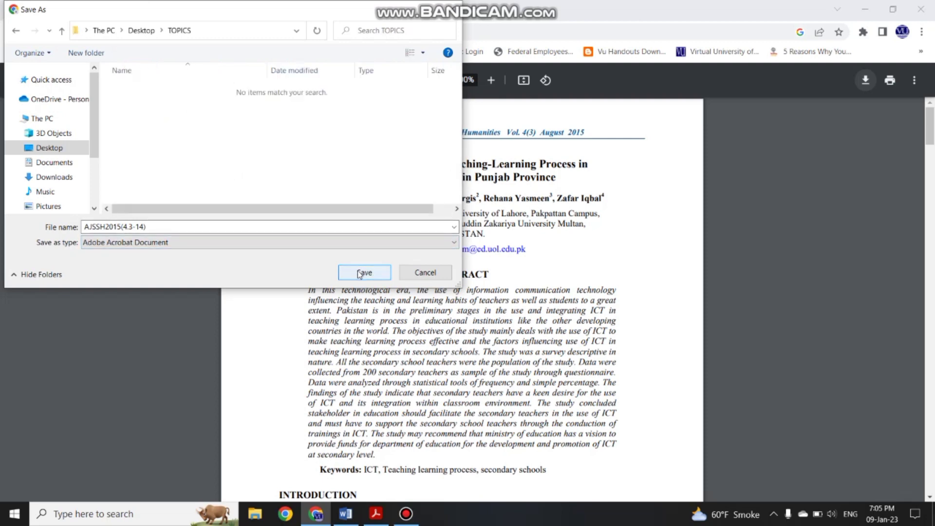
pyautogui.click(358, 273)
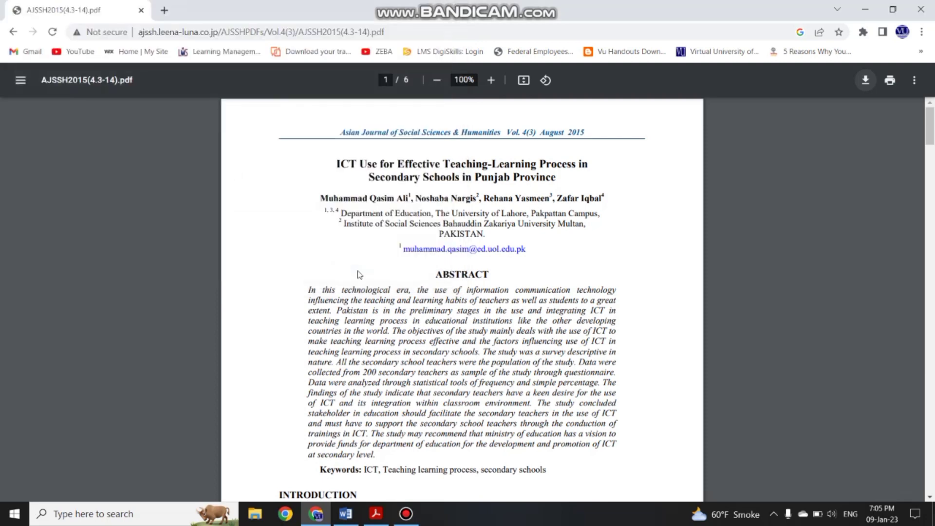
pyautogui.click(14, 32)
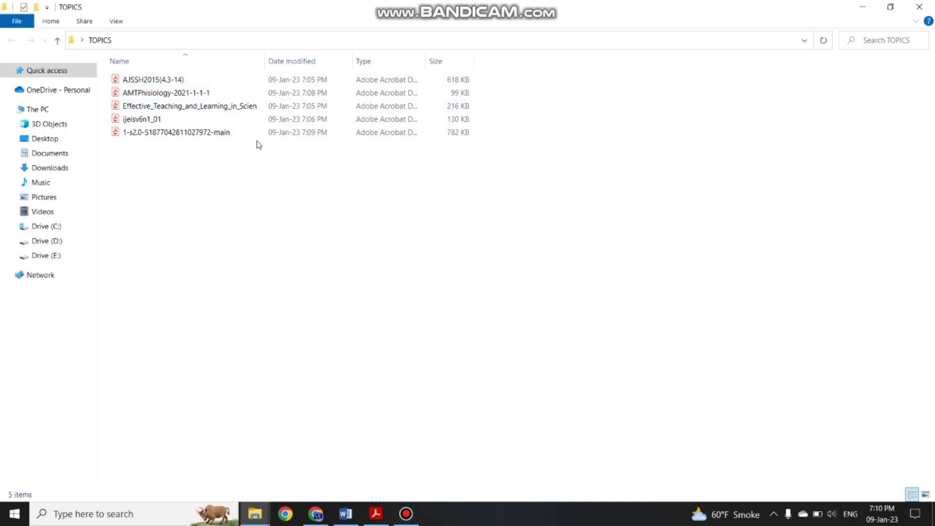
# Step: Rename all five PDFs in the TOPICS folder together as the numbered series AR (1) to AR (5)
pyautogui.click(154, 80)
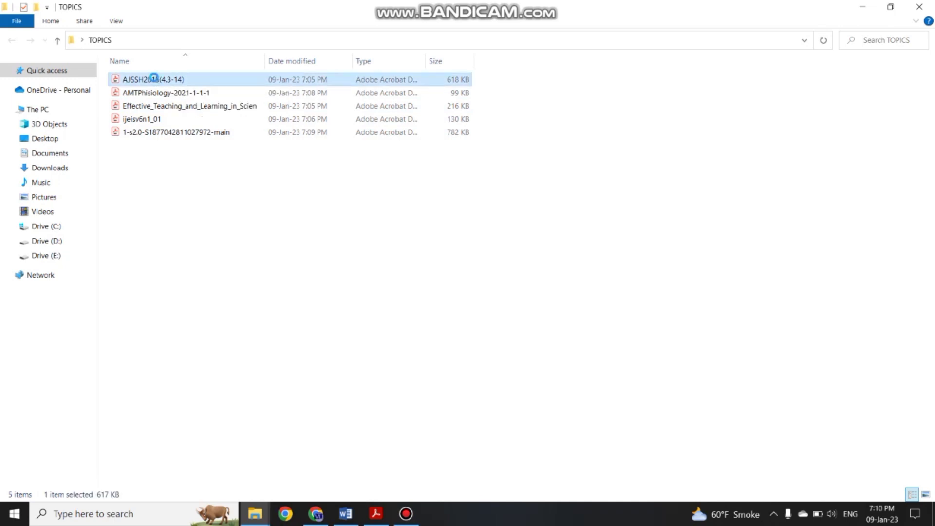
pyautogui.hotkey('ctrl', 'a')
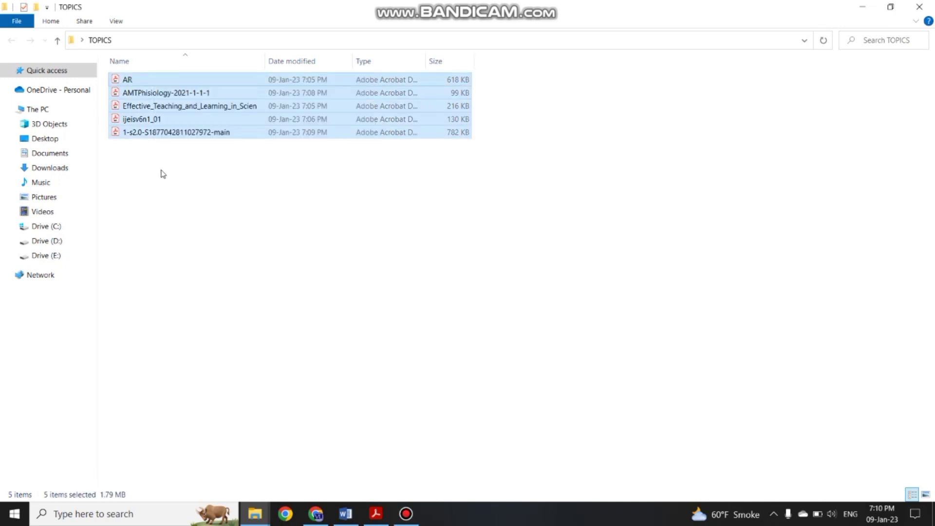
pyautogui.rightClick(140, 80)
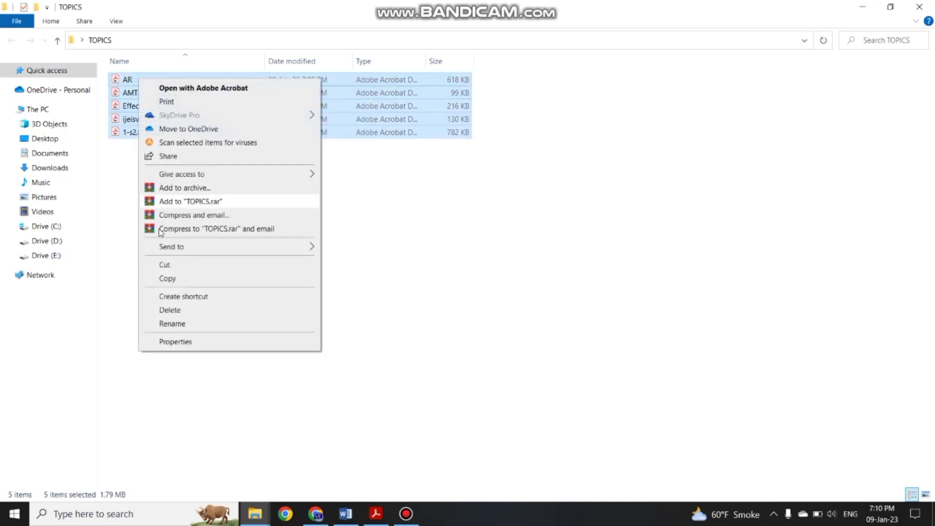
pyautogui.click(176, 324)
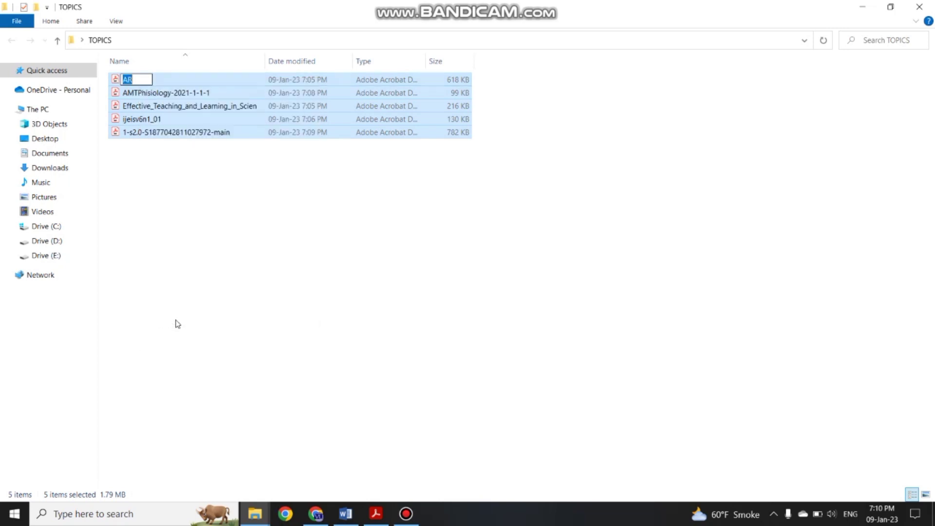
pyautogui.press('End')
pyautogui.write('(1)')
pyautogui.press('Return')
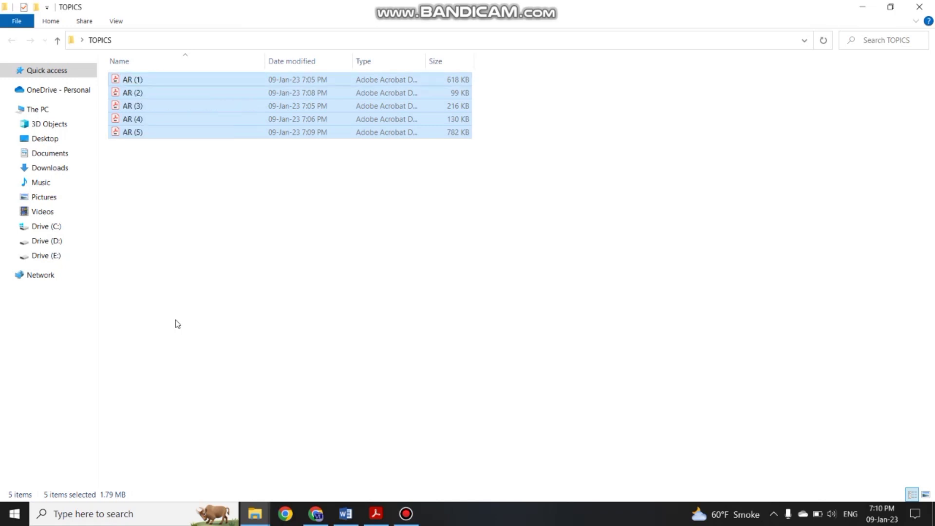
pyautogui.click(157, 161)
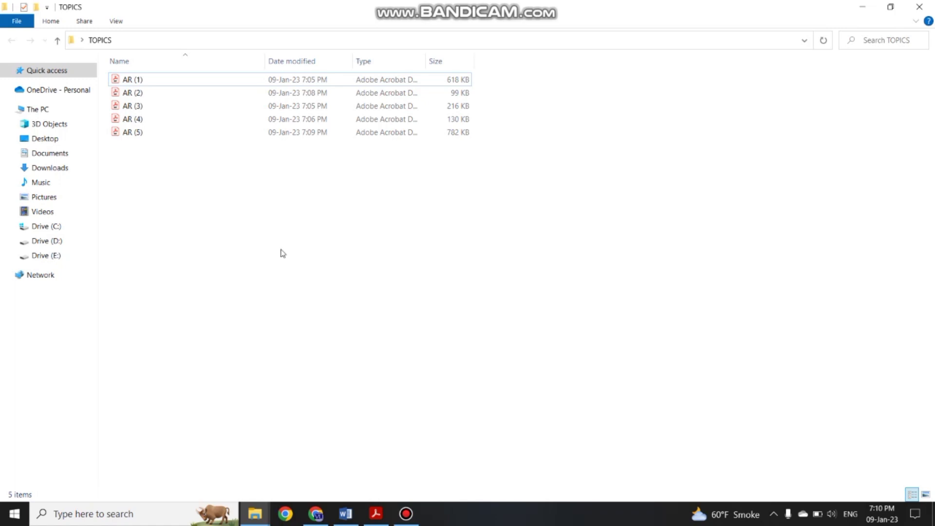
# Step: Switch to Chrome, replace the open article tabs with one blank tab and dismiss the downloads bar
pyautogui.click(316, 514)
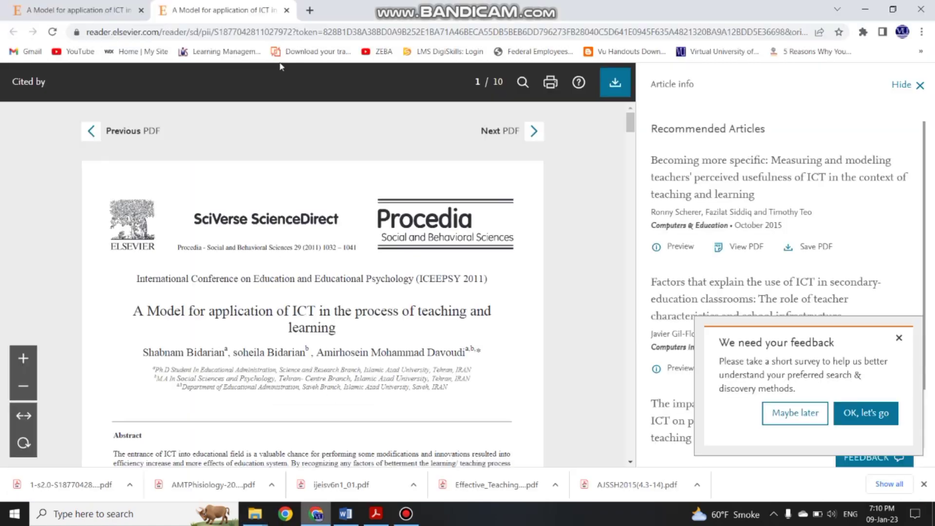
pyautogui.click(286, 10)
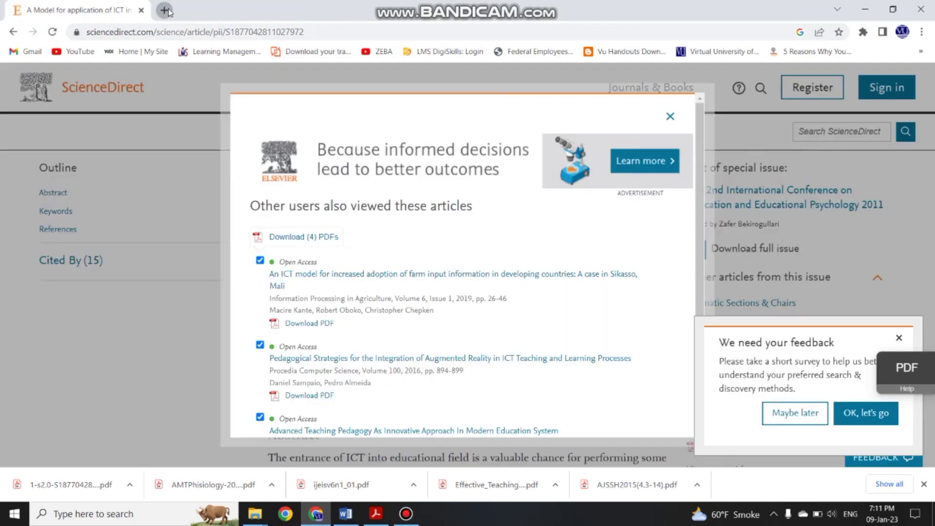
pyautogui.click(166, 10)
pyautogui.click(142, 10)
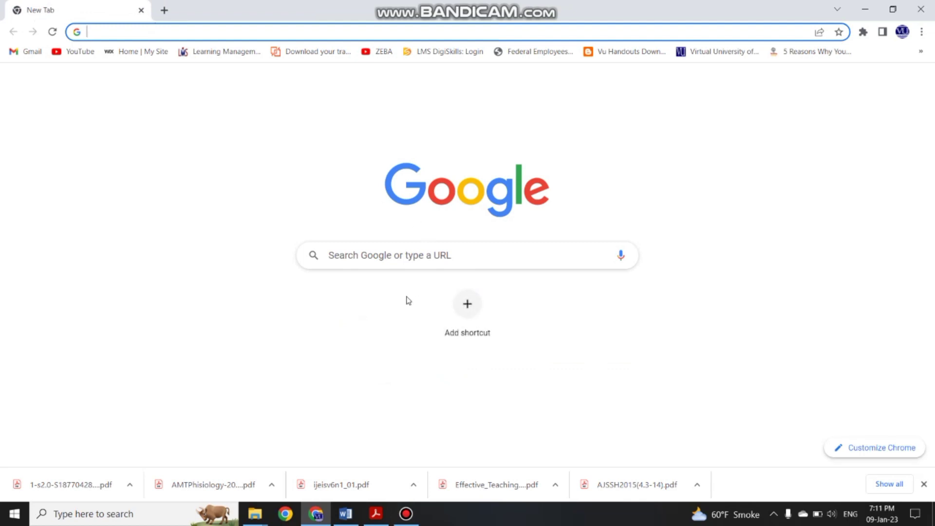
pyautogui.click(924, 484)
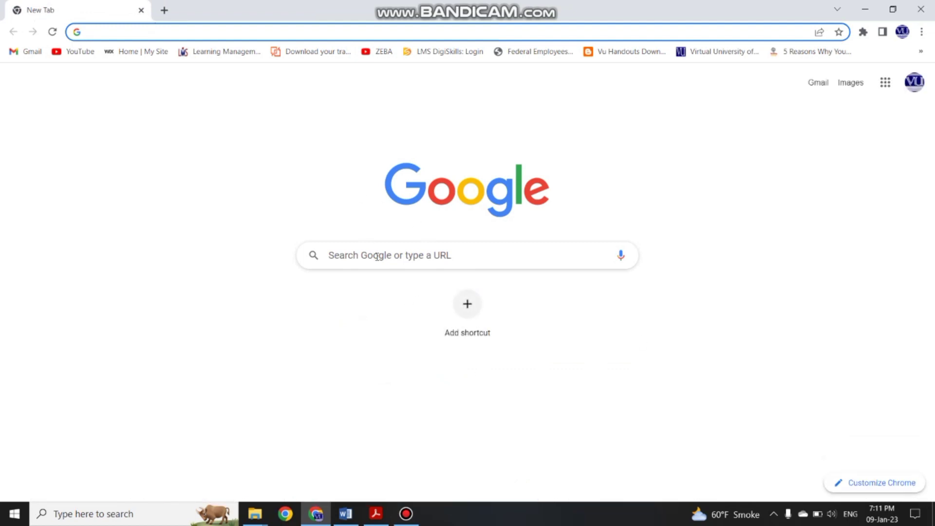
# Step: Check the approved topic in Word and search Google in Chrome for "ICT Use for Effective Teaching Learning Process pdf free books"
pyautogui.click(347, 514)
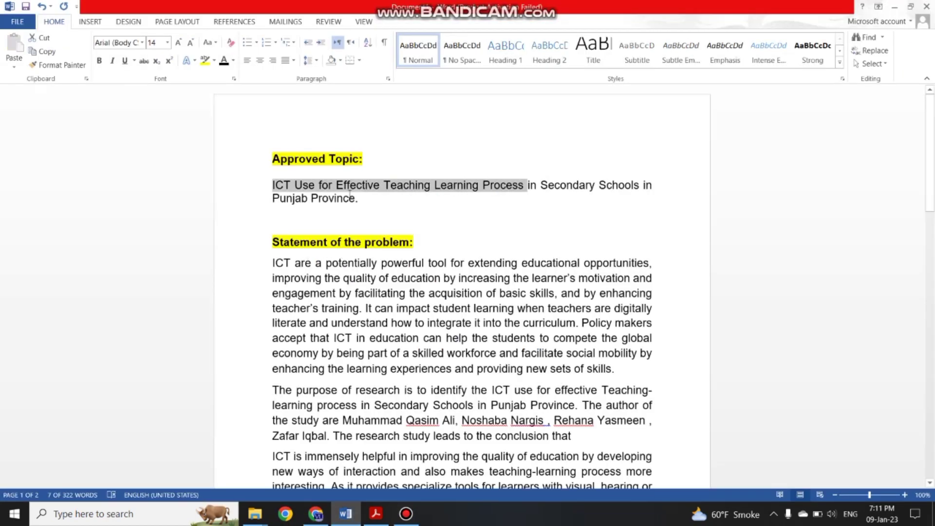
pyautogui.moveTo(377, 516)
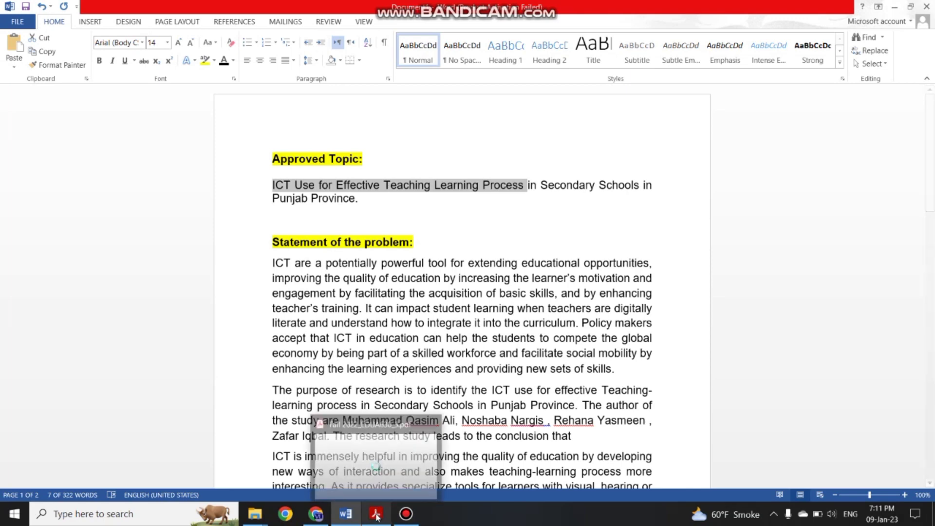
pyautogui.click(373, 458)
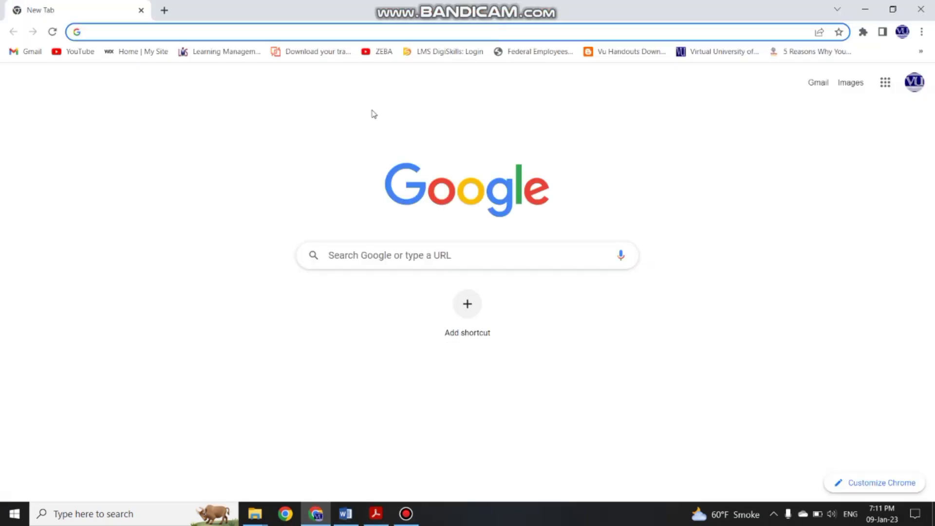
pyautogui.write('ICT Use for Effective Teaching Learning Process')
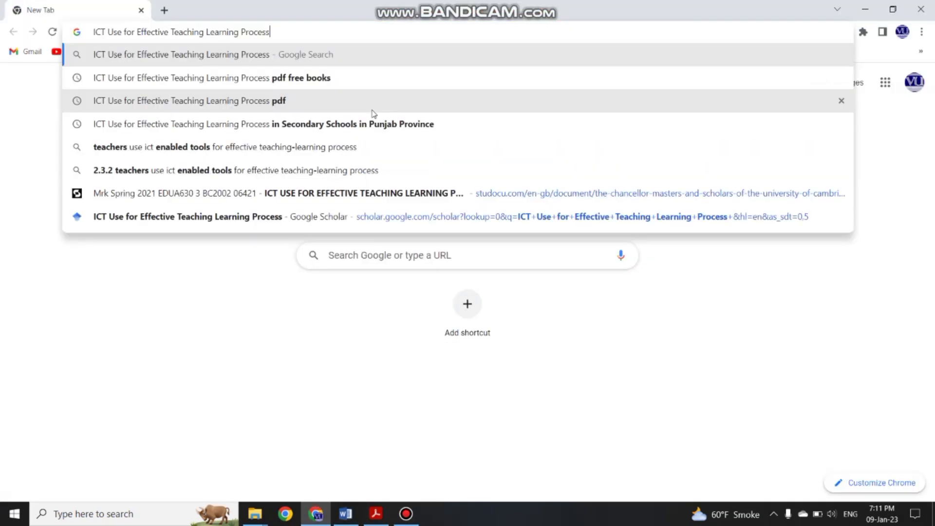
pyautogui.click(309, 84)
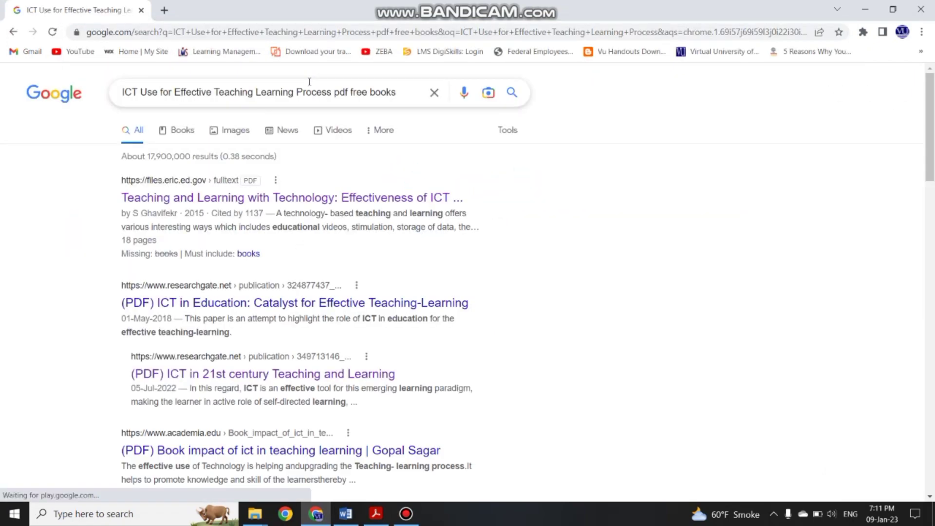
# Step: Open the files.eric.ed.gov result and both ResearchGate results on ICT in teaching and learning in separate new tabs
pyautogui.rightClick(257, 199)
pyautogui.click(273, 205)
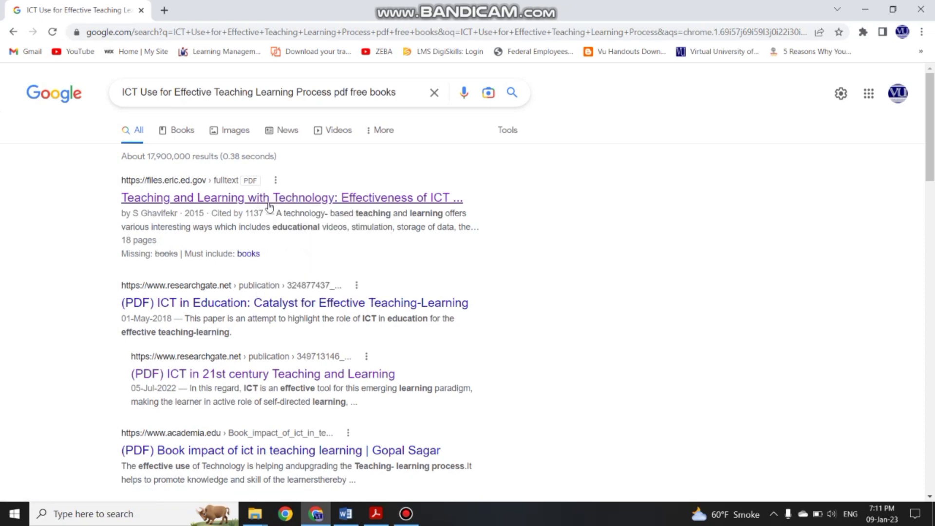
pyautogui.rightClick(260, 304)
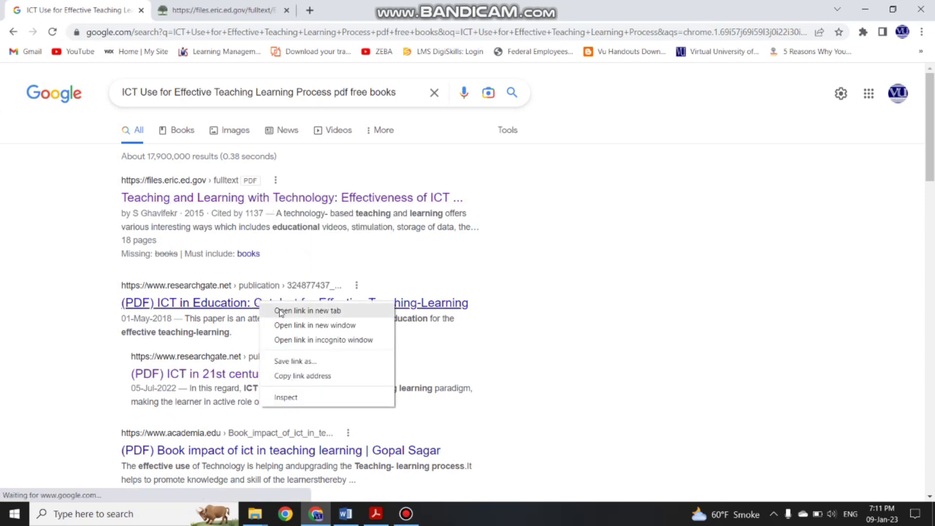
pyautogui.click(272, 312)
pyautogui.rightClick(265, 378)
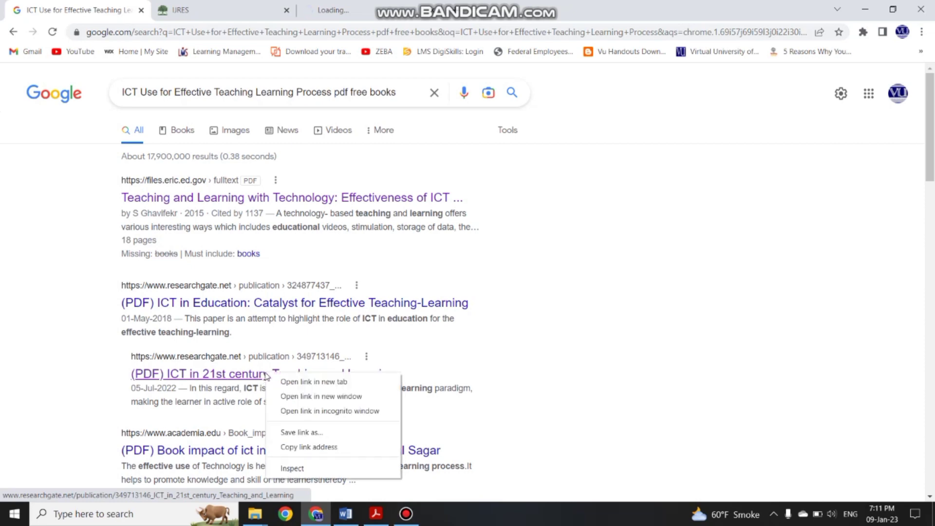
pyautogui.click(294, 383)
# Step: Open the academia.edu book on the impact of ICT in teaching learning and the ICT teacher handbook in new tabs
pyautogui.scroll(-1, 293, 384)
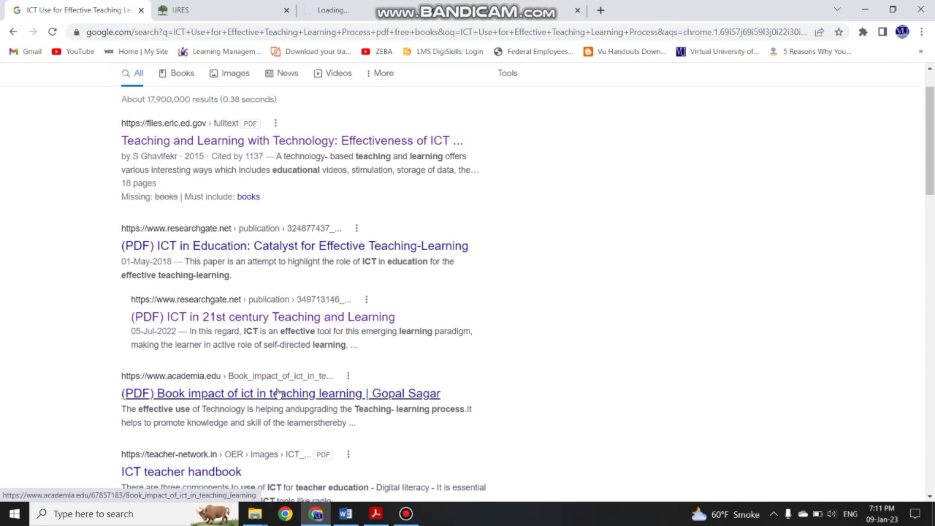
pyautogui.rightClick(278, 394)
pyautogui.click(292, 399)
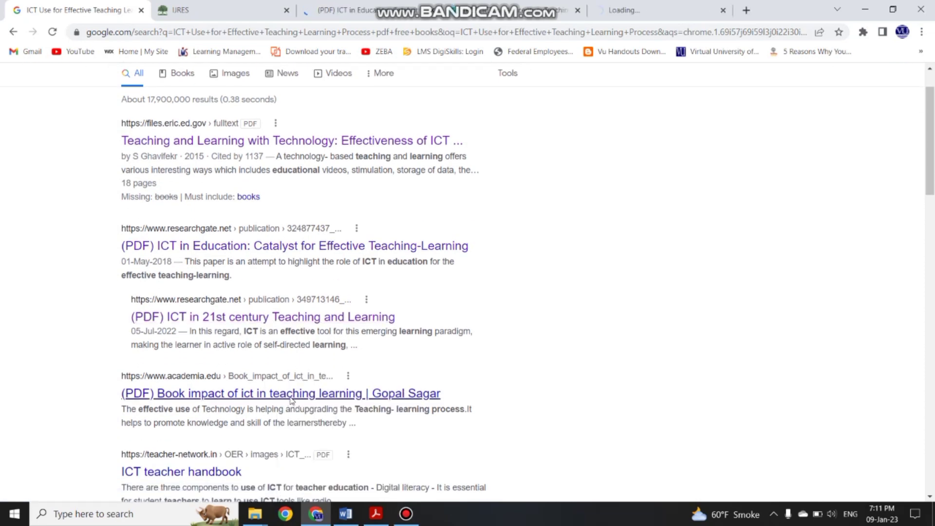
pyautogui.scroll(-1, 291, 397)
pyautogui.scroll(-2, 291, 396)
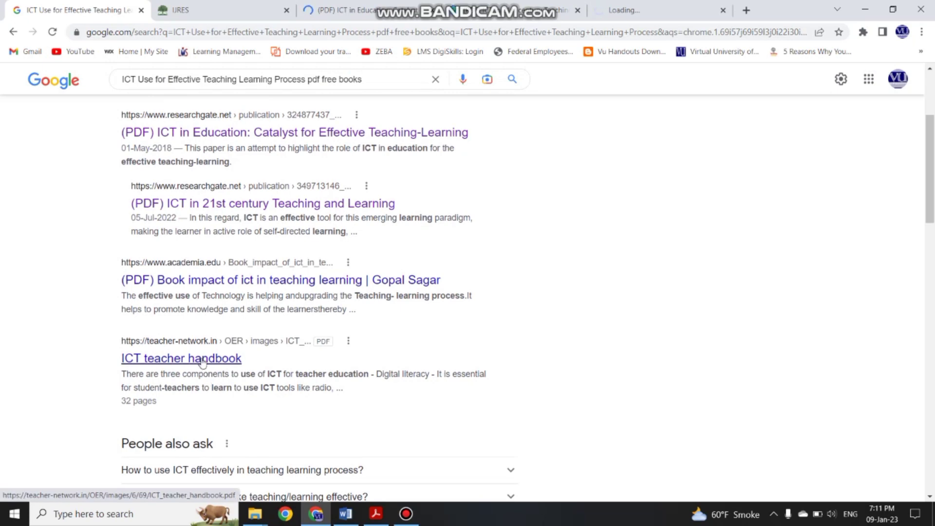
pyautogui.rightClick(202, 360)
pyautogui.click(224, 369)
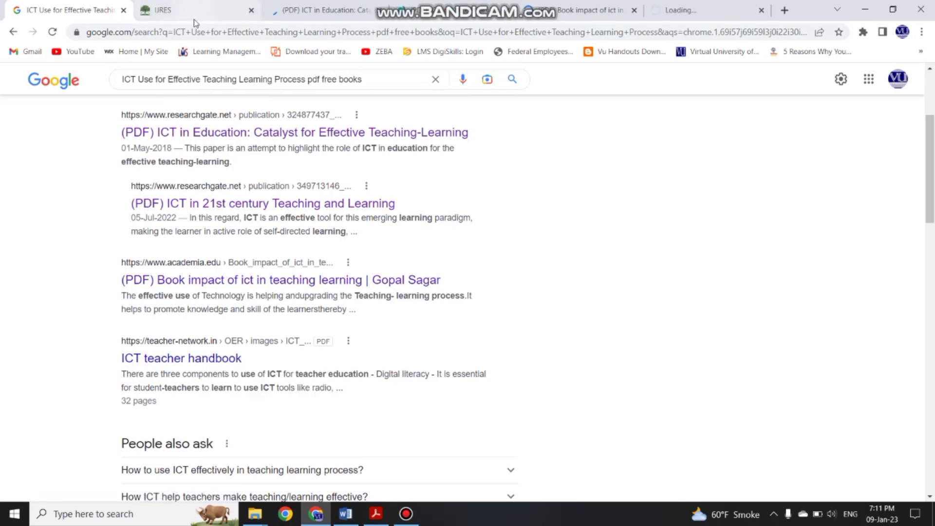
# Step: Download the PDF of "ICT in Education: Catalyst for Effective Teaching-Learning" from its ResearchGate page
pyautogui.click(426, 3)
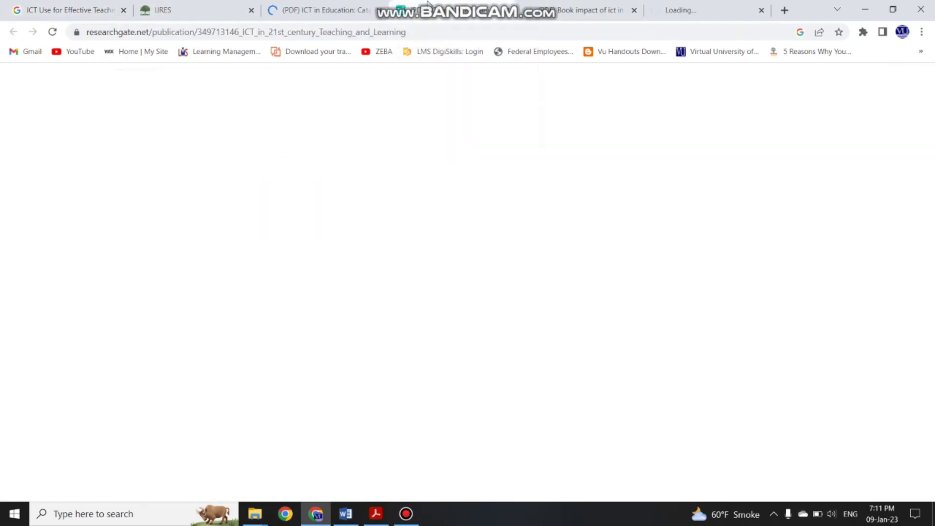
pyautogui.click(332, 8)
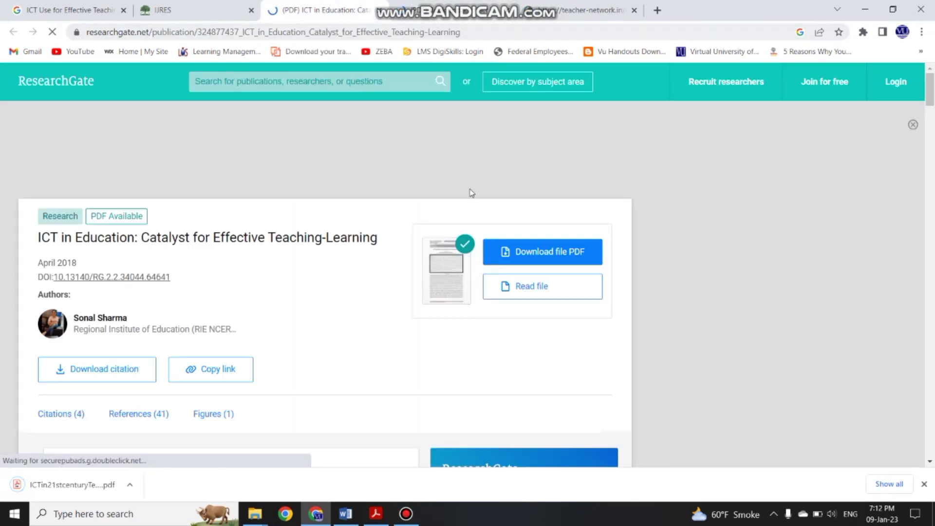
pyautogui.click(537, 253)
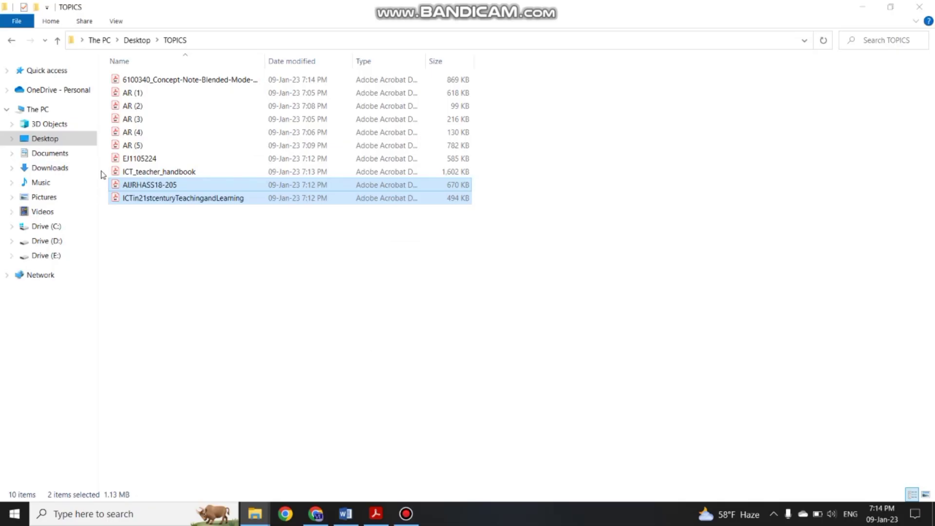
# Step: Rename the five newly downloaded PDFs in the TOPICS folder together as the numbered series B (1) to B (5)
pyautogui.keyDown('ctrl'); pyautogui.click(132, 172); pyautogui.keyUp('ctrl')
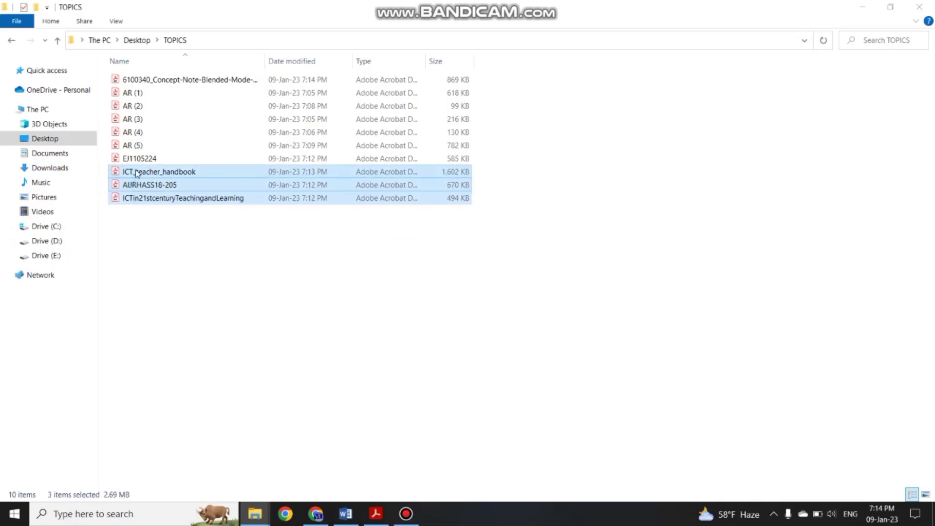
pyautogui.keyDown('ctrl'); pyautogui.click(152, 81); pyautogui.keyUp('ctrl')
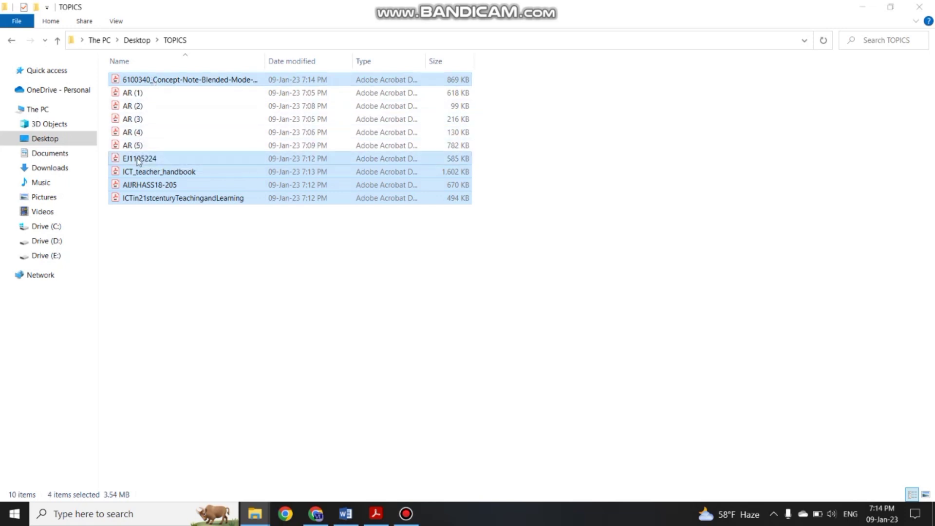
pyautogui.keyDown('ctrl'); pyautogui.click(139, 161); pyautogui.keyUp('ctrl')
pyautogui.rightClick(143, 82)
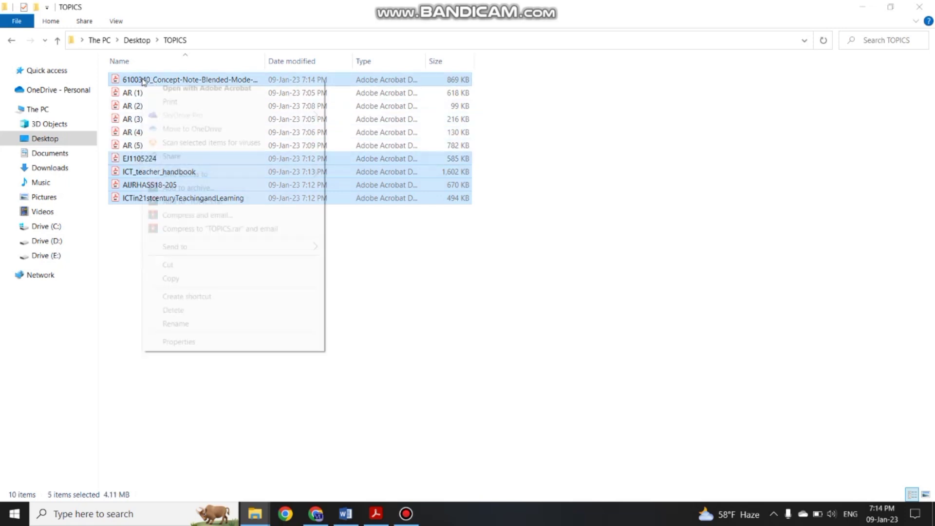
pyautogui.click(190, 324)
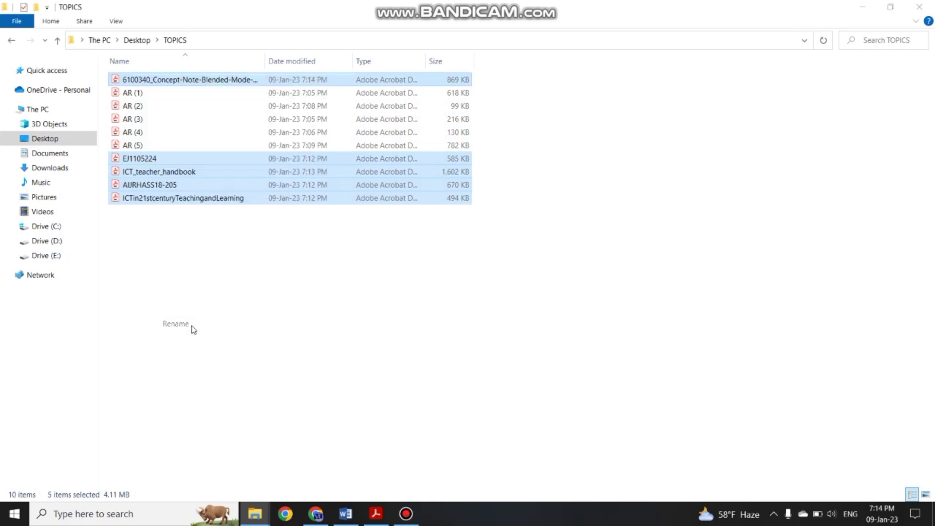
pyautogui.write('B')
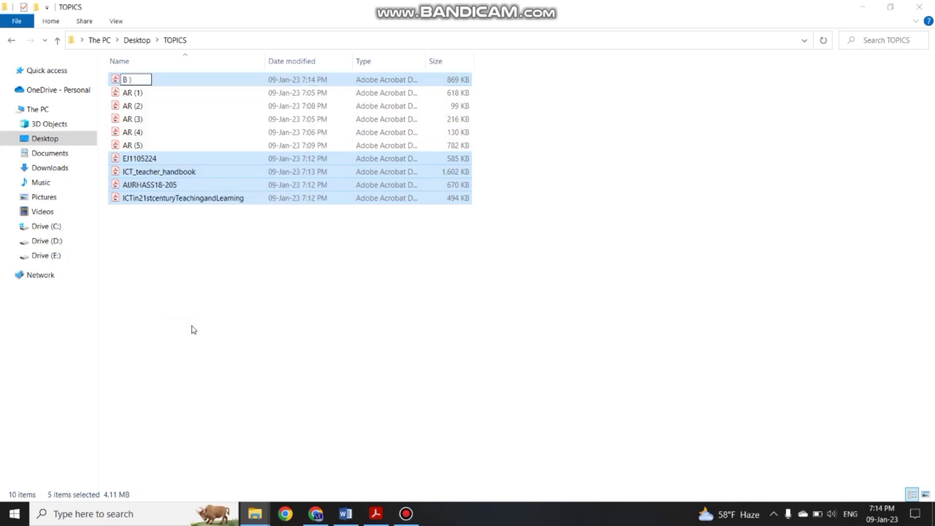
pyautogui.write(' (1)')
pyautogui.press('Return')
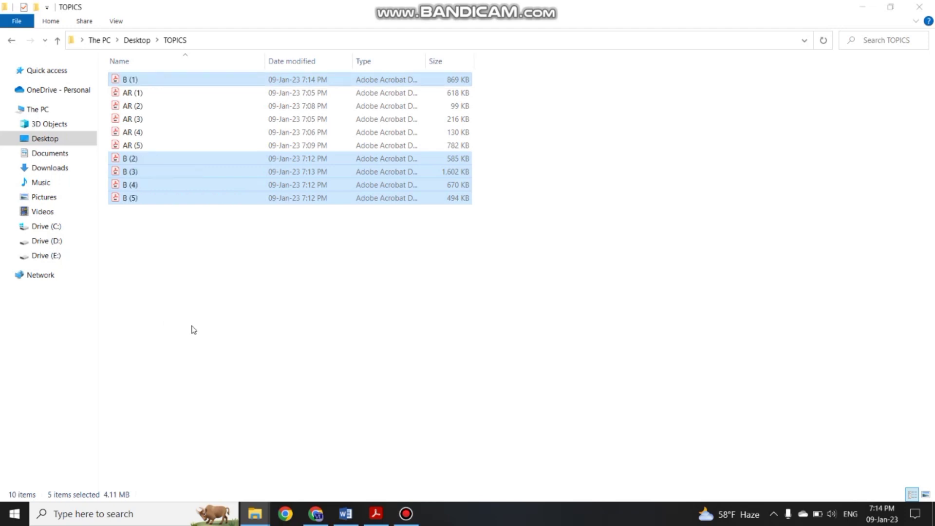
# Step: Refresh the TOPICS folder's file list and minimize the folder and Word windows
pyautogui.click(193, 317)
pyautogui.rightClick(193, 317)
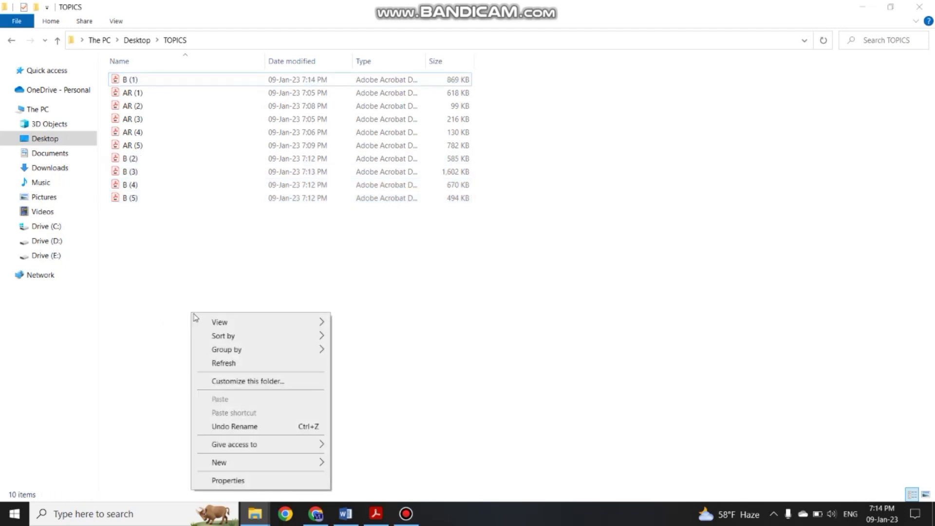
pyautogui.click(223, 360)
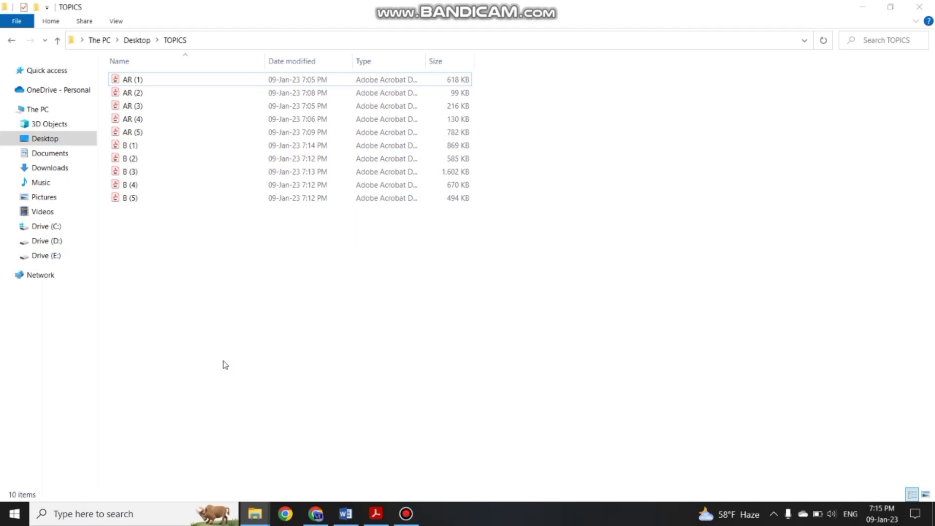
pyautogui.click(861, 7)
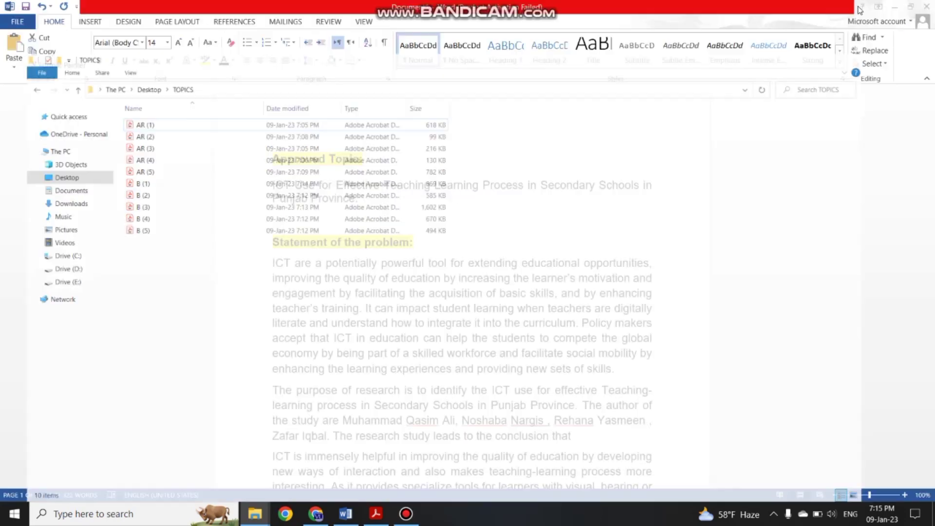
pyautogui.click(895, 7)
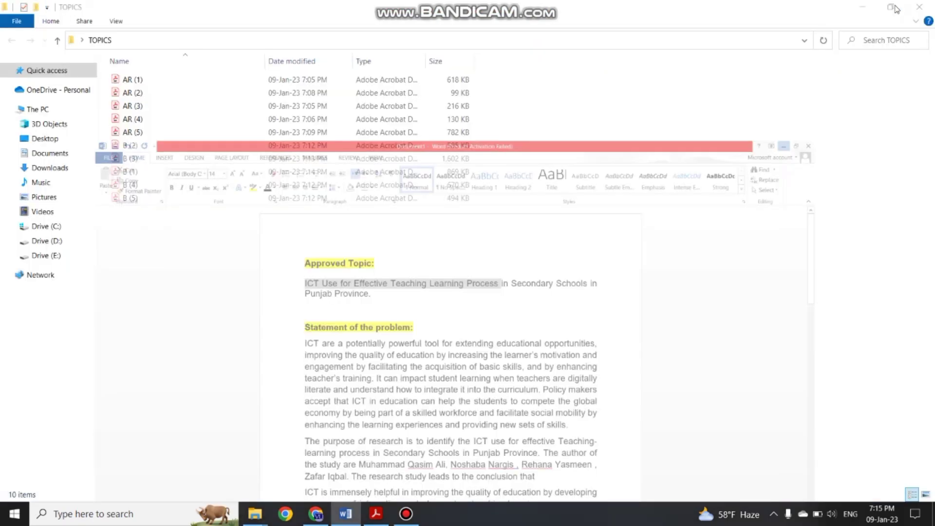
# Step: Close the TOPICS folder, open Mendeley Desktop from the desktop, dismiss its update offer and maximize its window
pyautogui.click(918, 7)
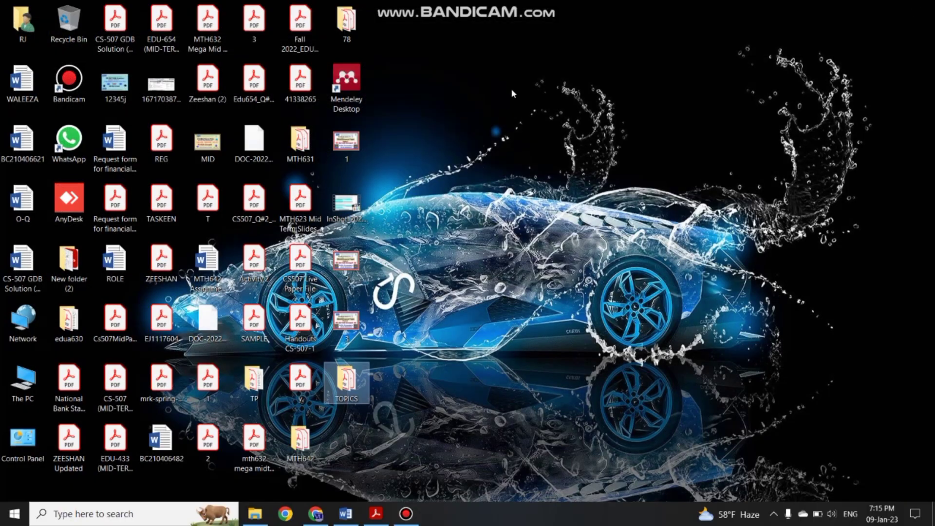
pyautogui.click(359, 82)
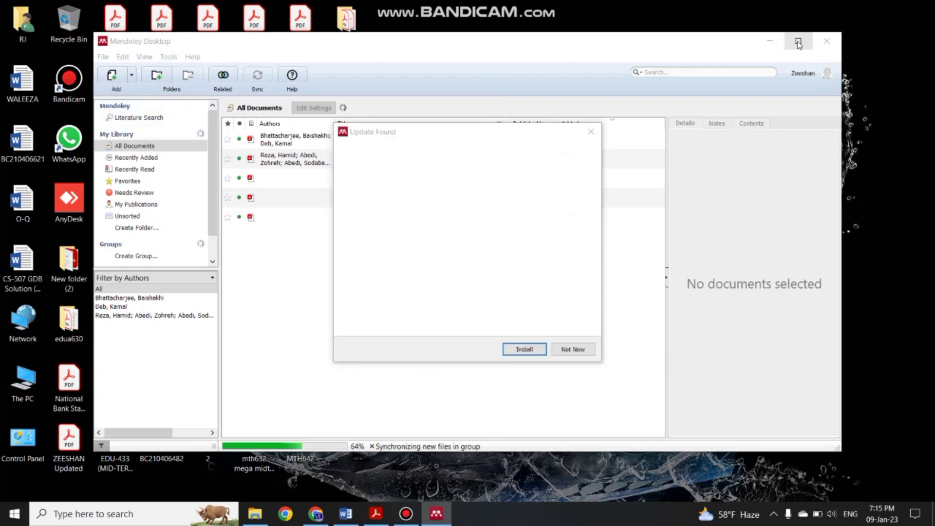
pyautogui.click(592, 132)
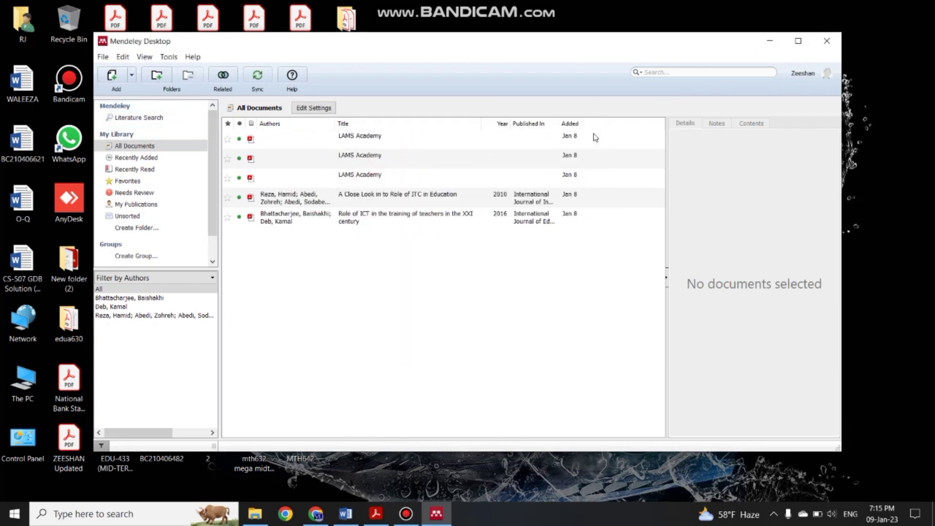
pyautogui.click(799, 41)
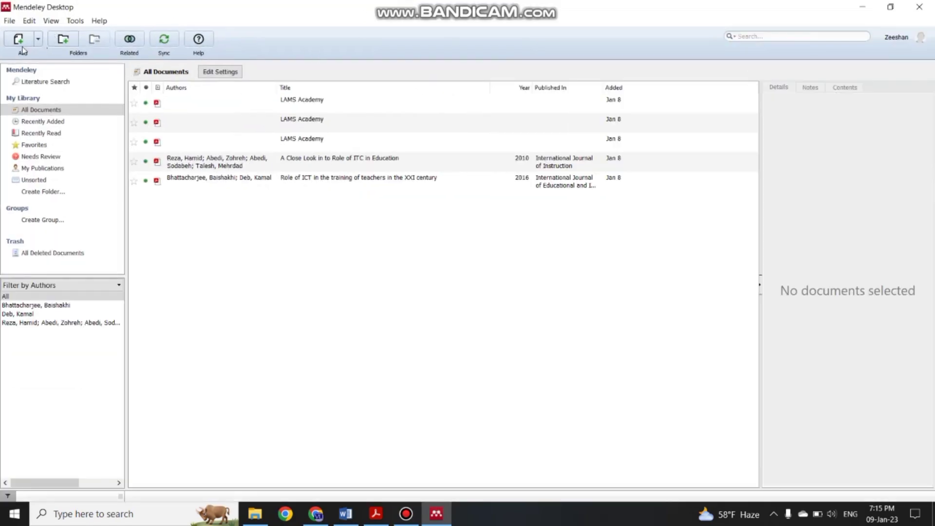
# Step: Create a new library folder named "Artical and Books"
pyautogui.click(44, 193)
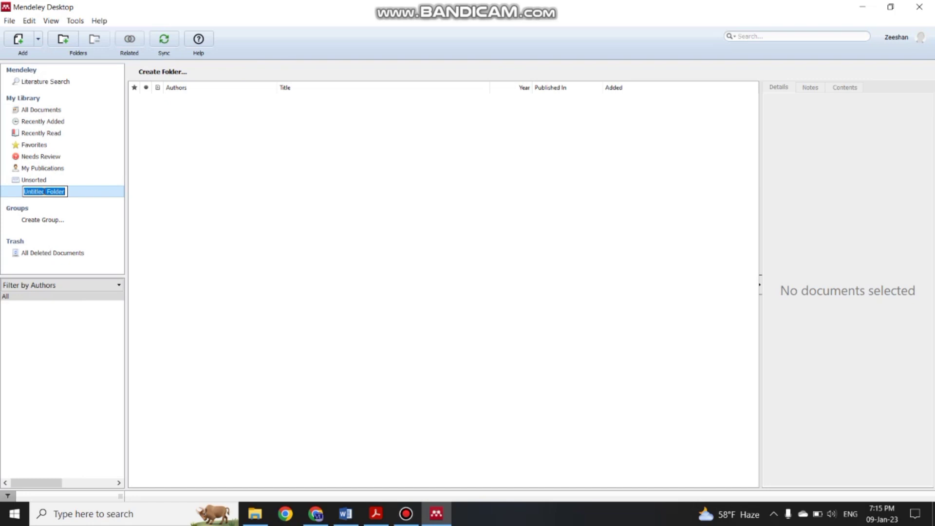
pyautogui.write('Artical a')
pyautogui.write('nd Books')
pyautogui.press('Return')
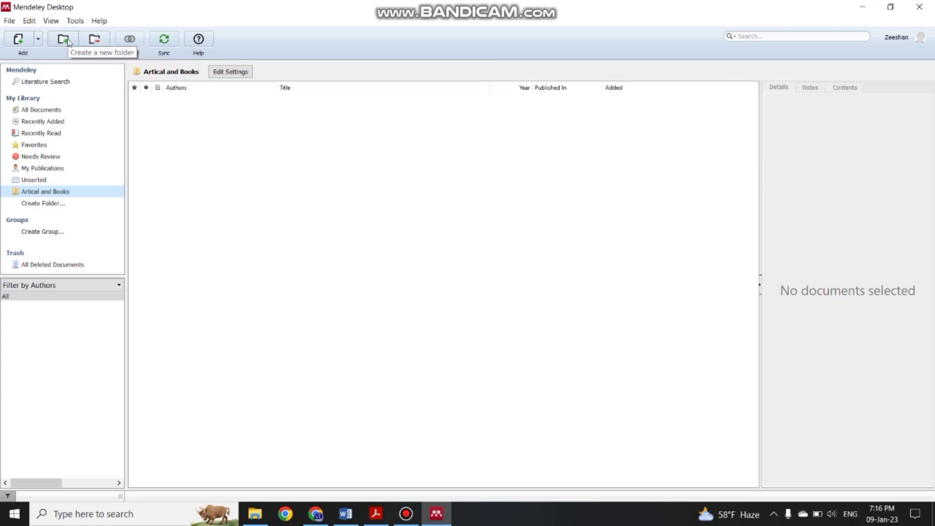
# Step: Import all PDFs, AR (1) to AR (5) and B (1) to B (5), from the desktop's TOPICS folder into the "Artical and Books" folder
pyautogui.click(18, 42)
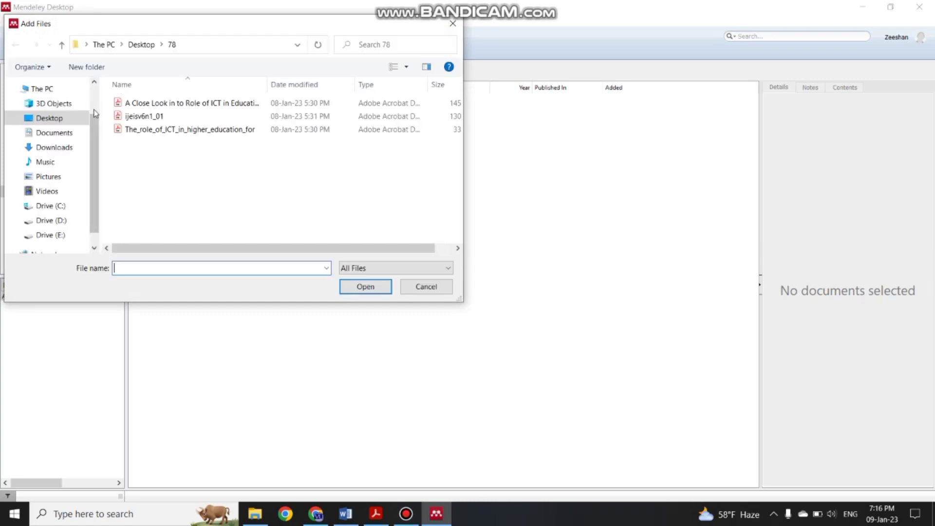
pyautogui.click(138, 46)
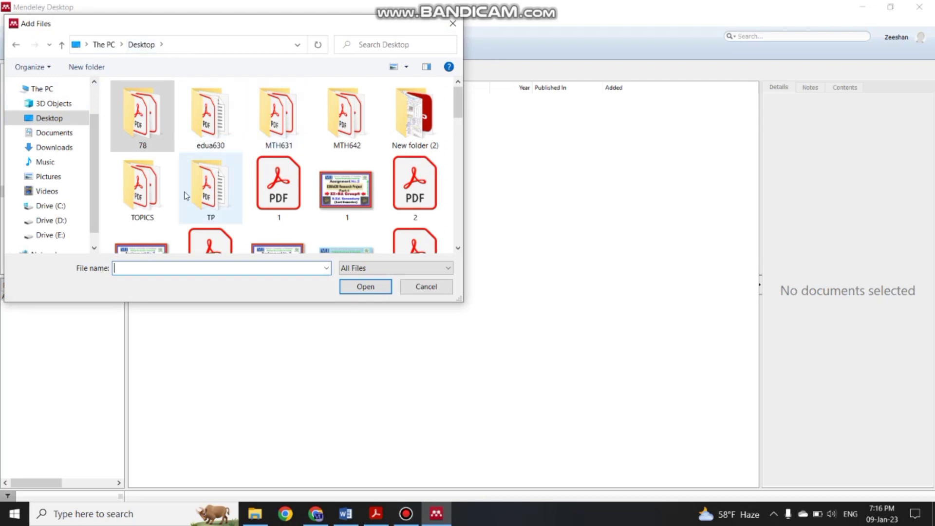
pyautogui.doubleClick(144, 190)
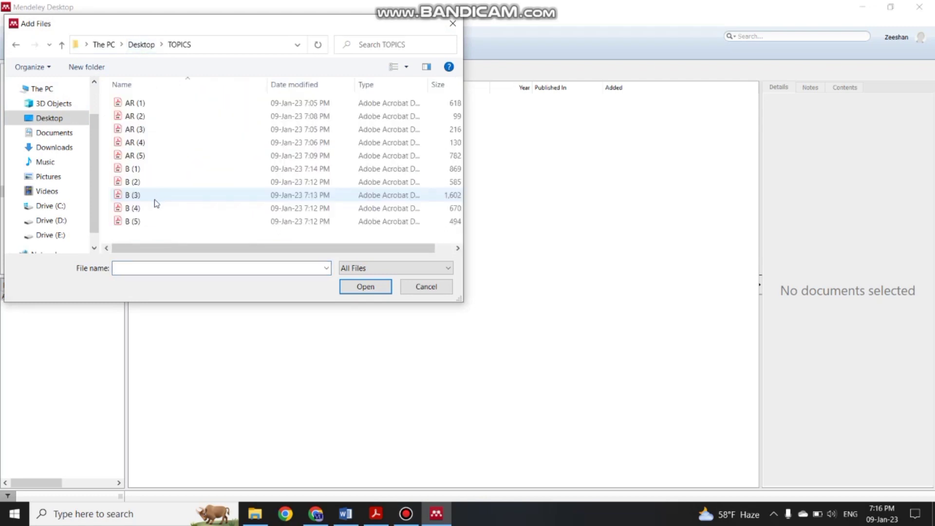
pyautogui.hotkey('ctrl', 'a')
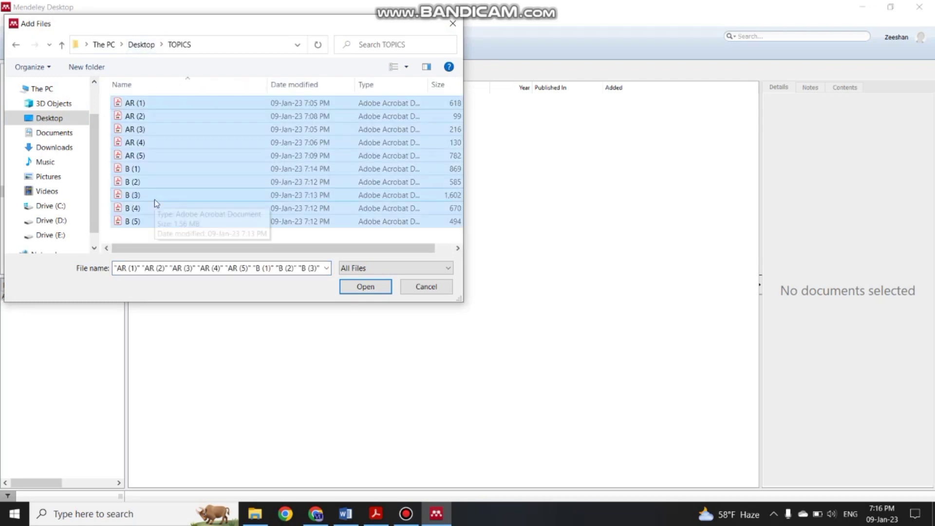
pyautogui.click(365, 286)
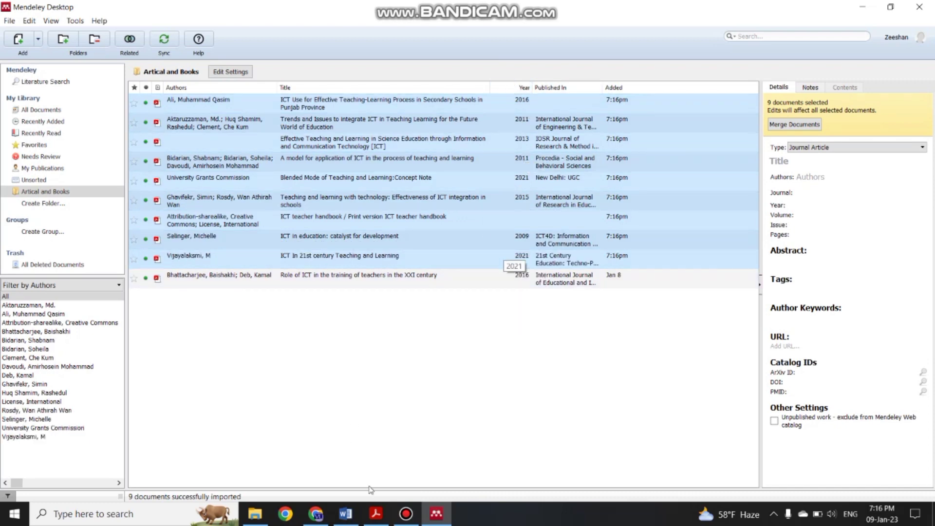
# Step: Check the assignment PDF's requirements on the number and publication year of cited works, and return to Mendeley Desktop
pyautogui.click(376, 521)
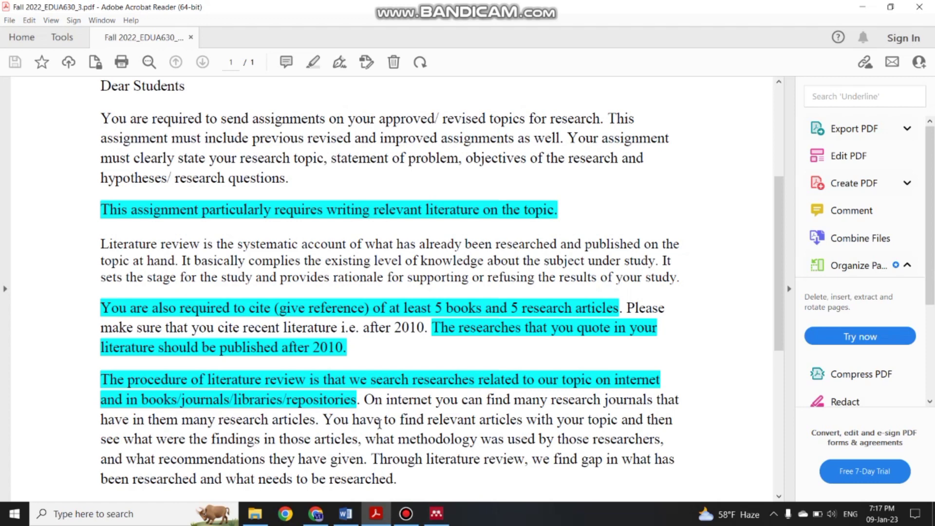
pyautogui.click(436, 515)
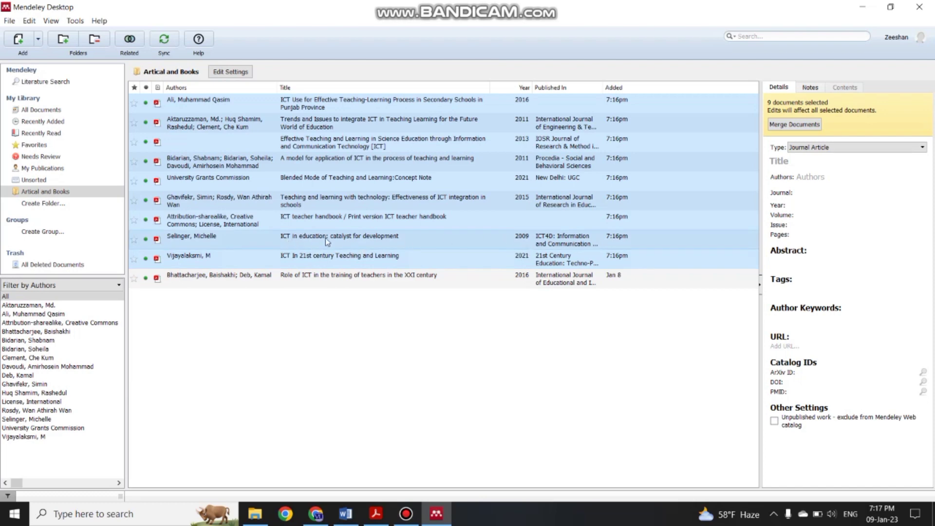
# Step: Try to delete the selected imported documents and undo the deletion
pyautogui.rightClick(201, 240)
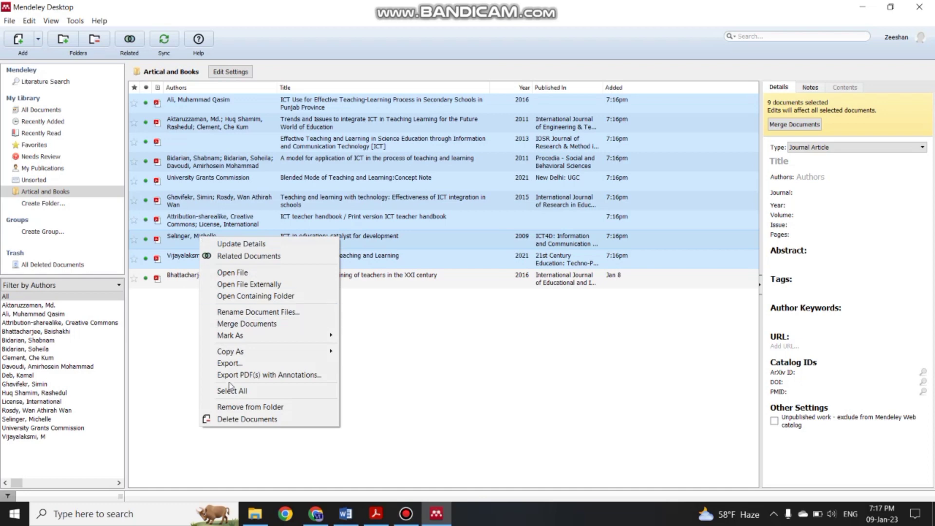
pyautogui.click(250, 419)
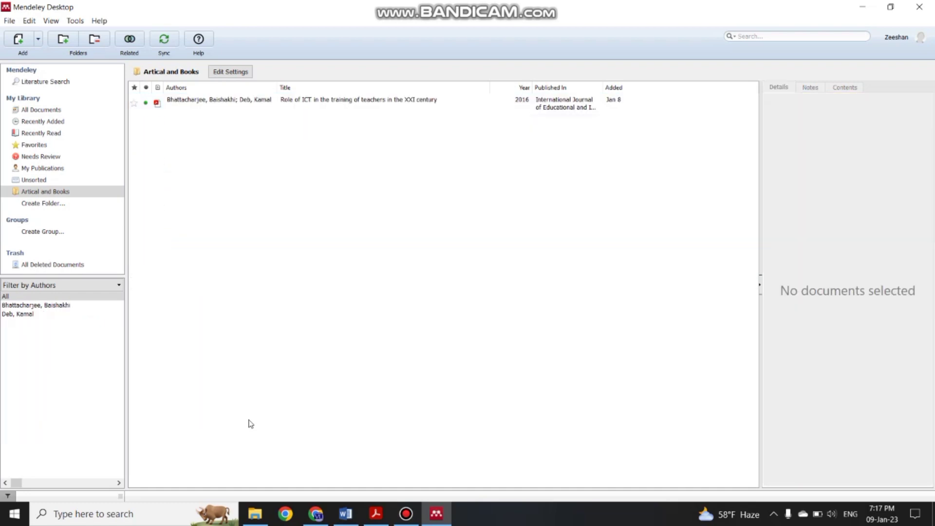
pyautogui.hotkey('ctrl', 'z')
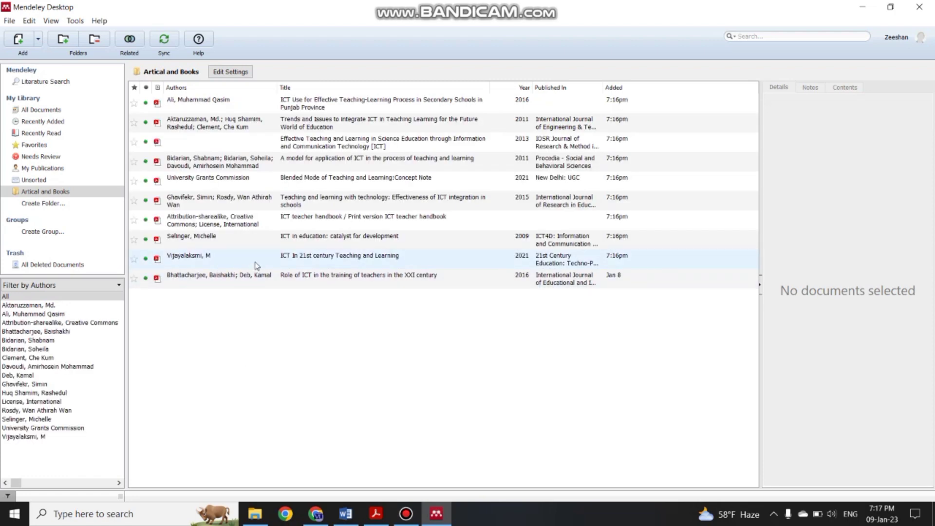
# Step: Remove only "ICT in education: catalyst for development" from the "Artical and Books" folder and clear the selection
pyautogui.click(253, 236)
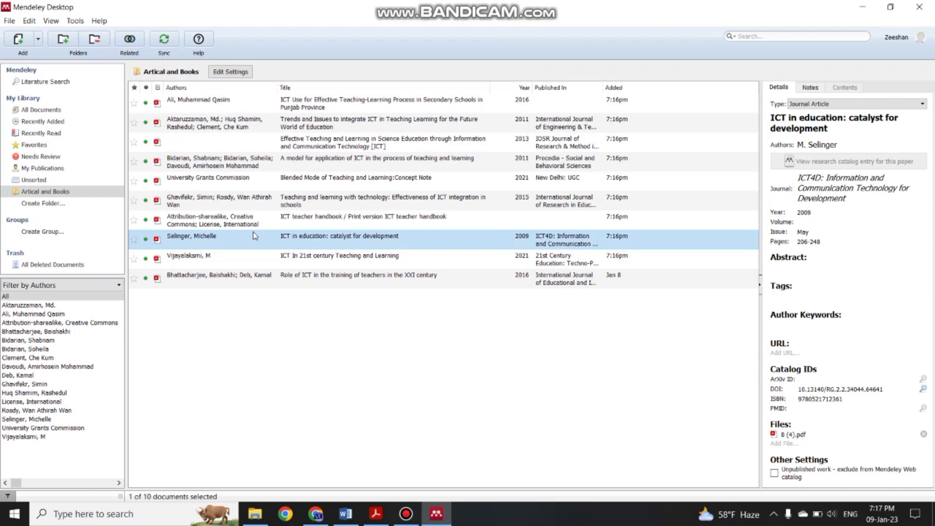
pyautogui.rightClick(253, 236)
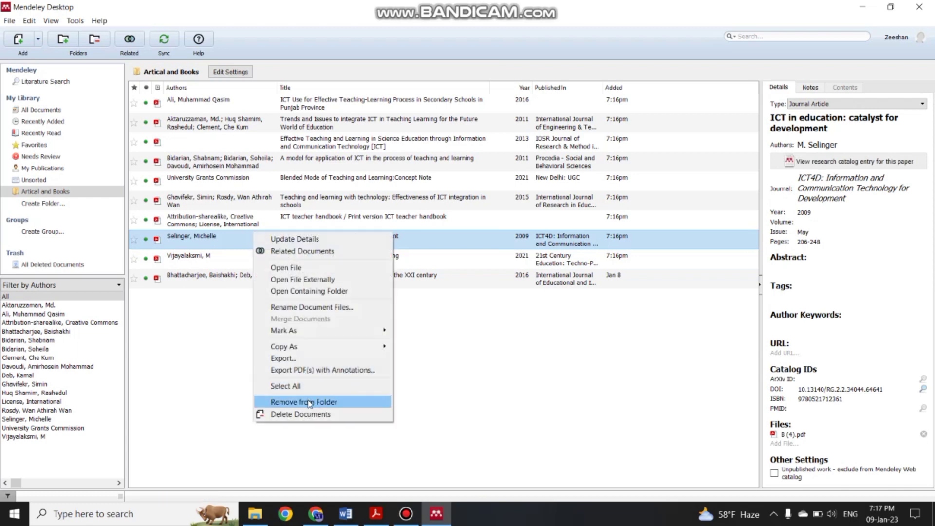
pyautogui.click(310, 402)
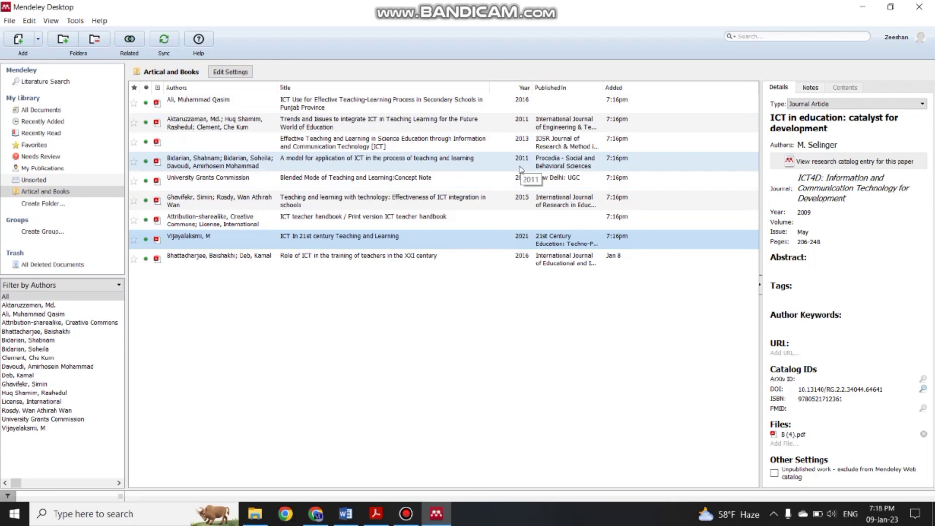
pyautogui.click(480, 299)
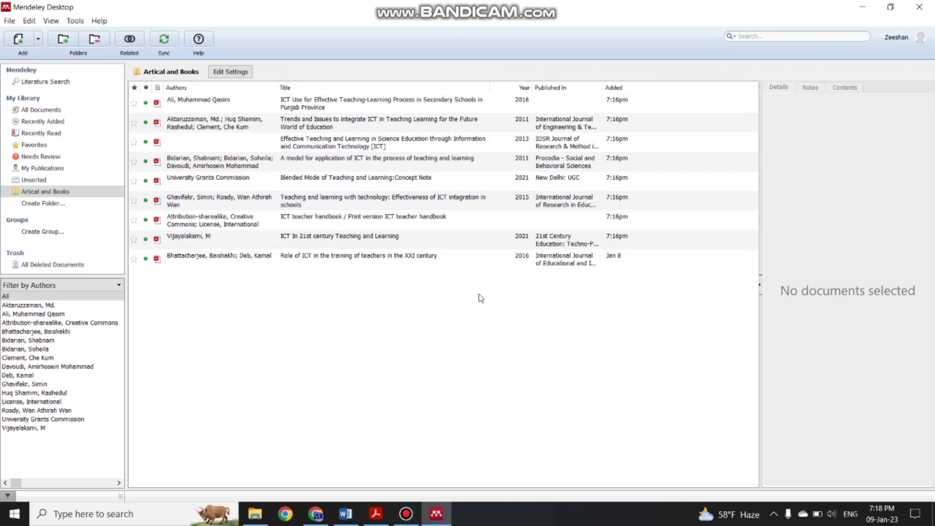
pyautogui.click(406, 513)
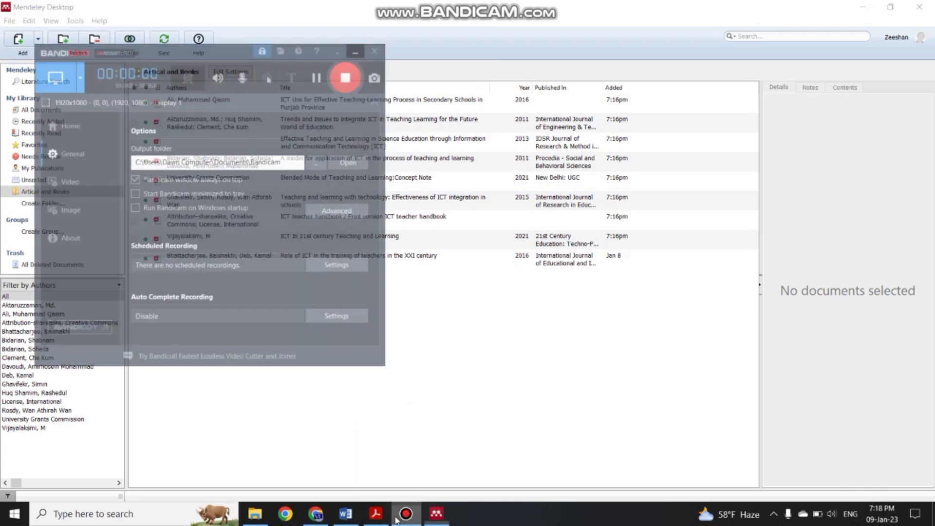